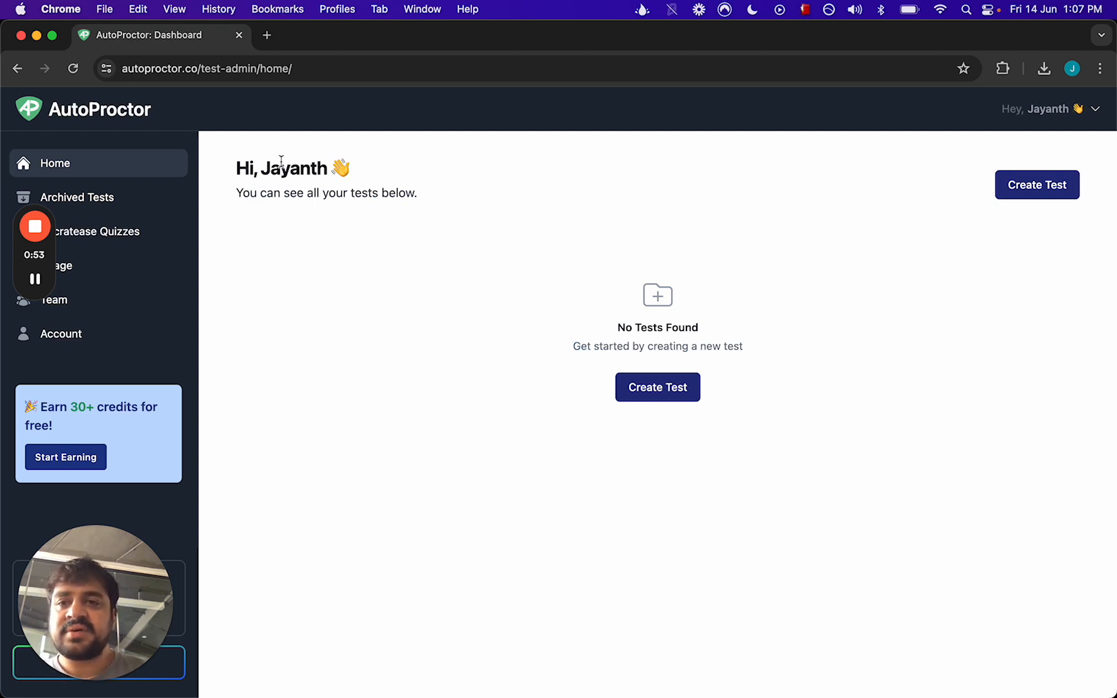
- Create a new question bank in Socratease Quizzes and name it "Maths"
left_click(115, 239)
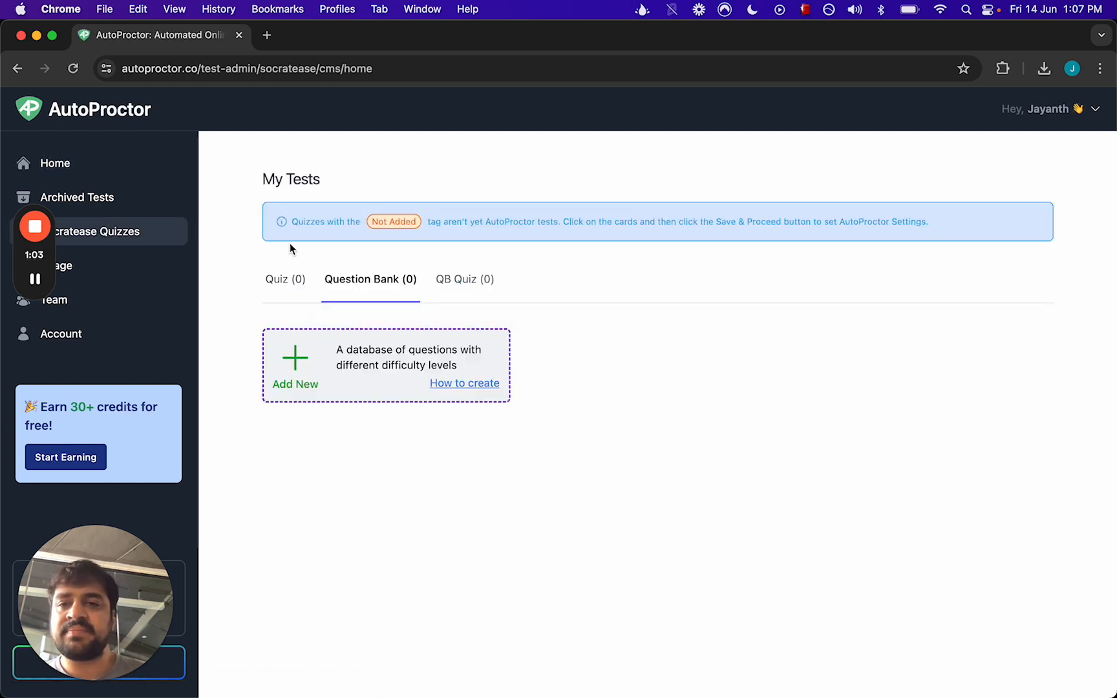
left_click(287, 285)
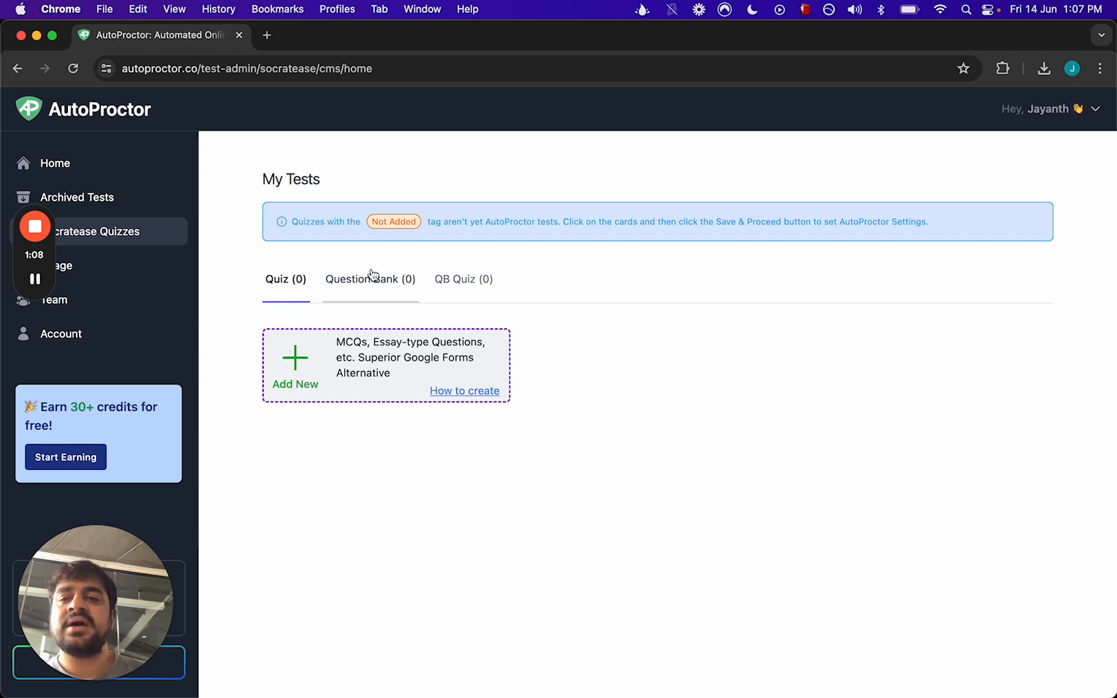
left_click(362, 287)
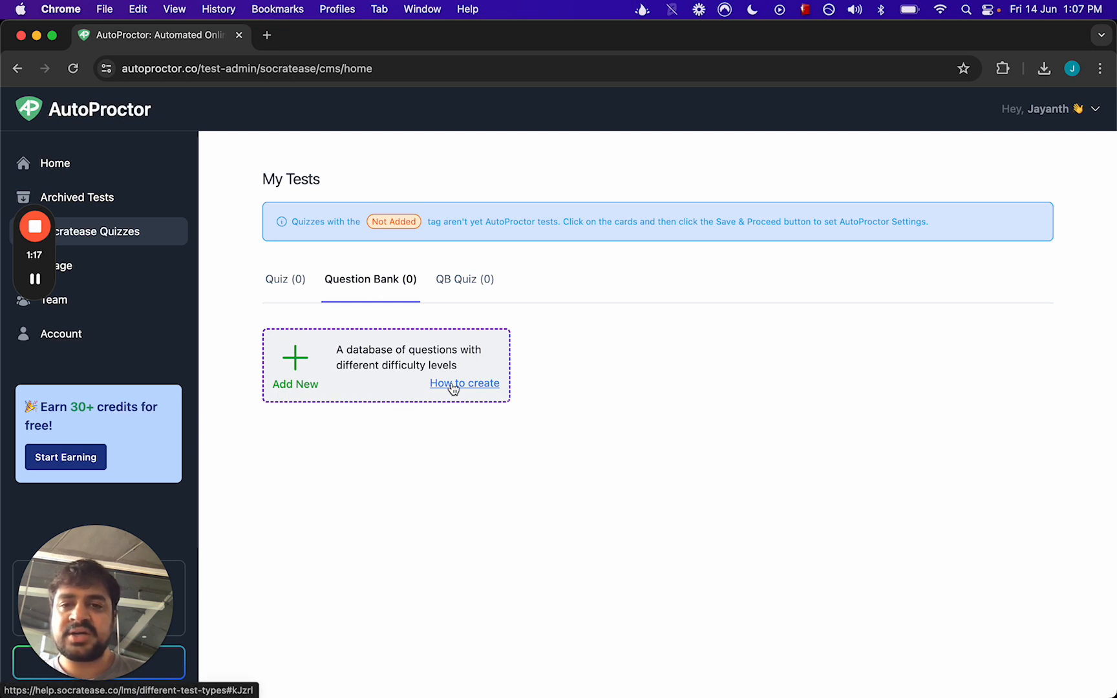
left_click(373, 363)
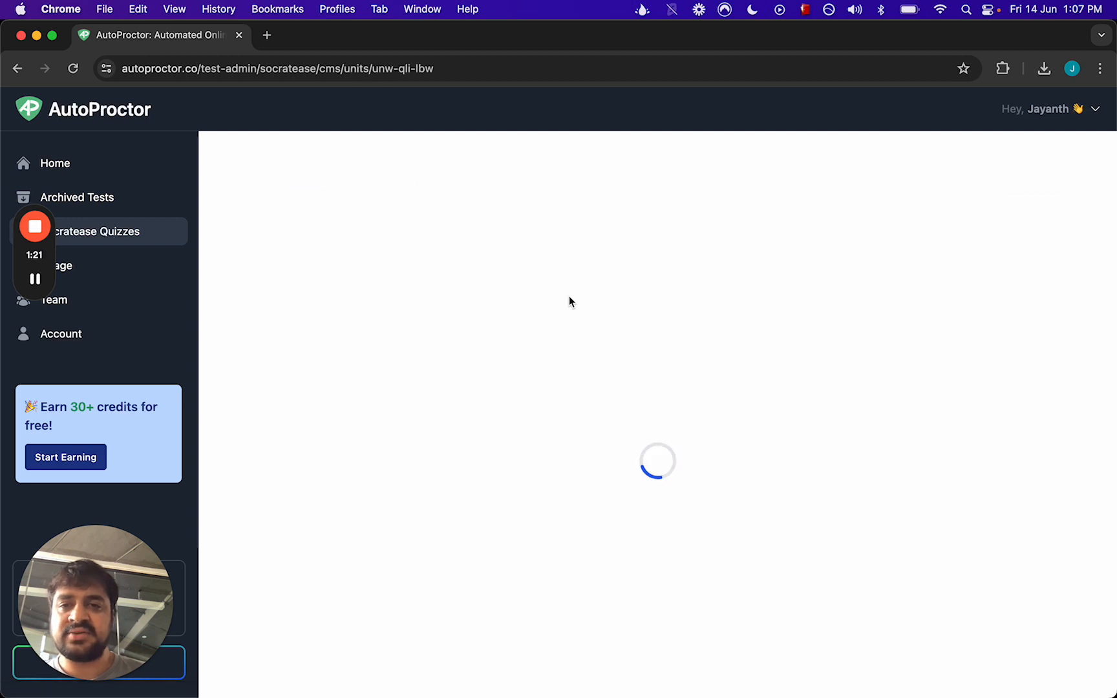
left_click(398, 213)
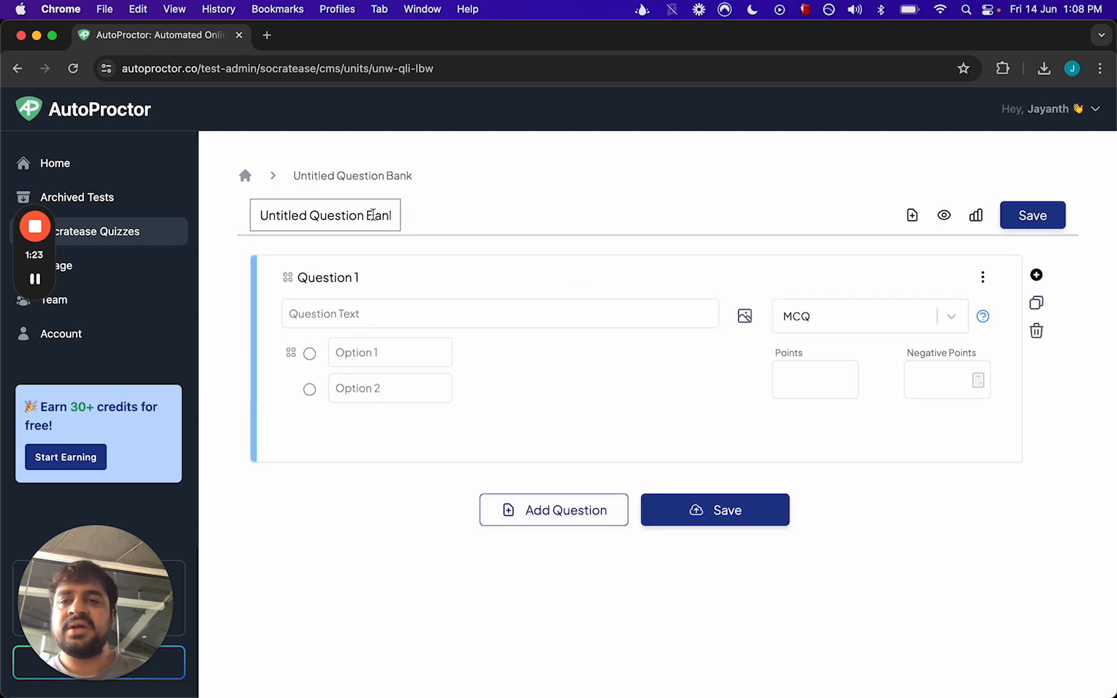
triple_click(367, 215)
type("Maths")
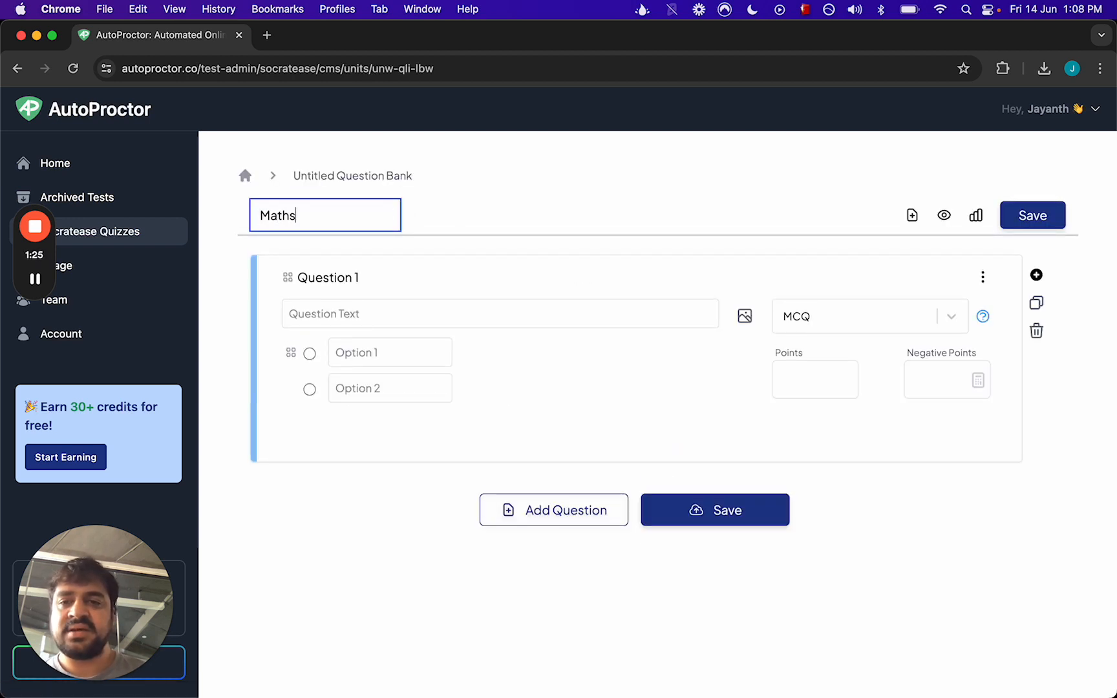
- Write Question 1 as "What is 5+7?" with the answer options 12 and 13
left_click(392, 313)
type("Wha")
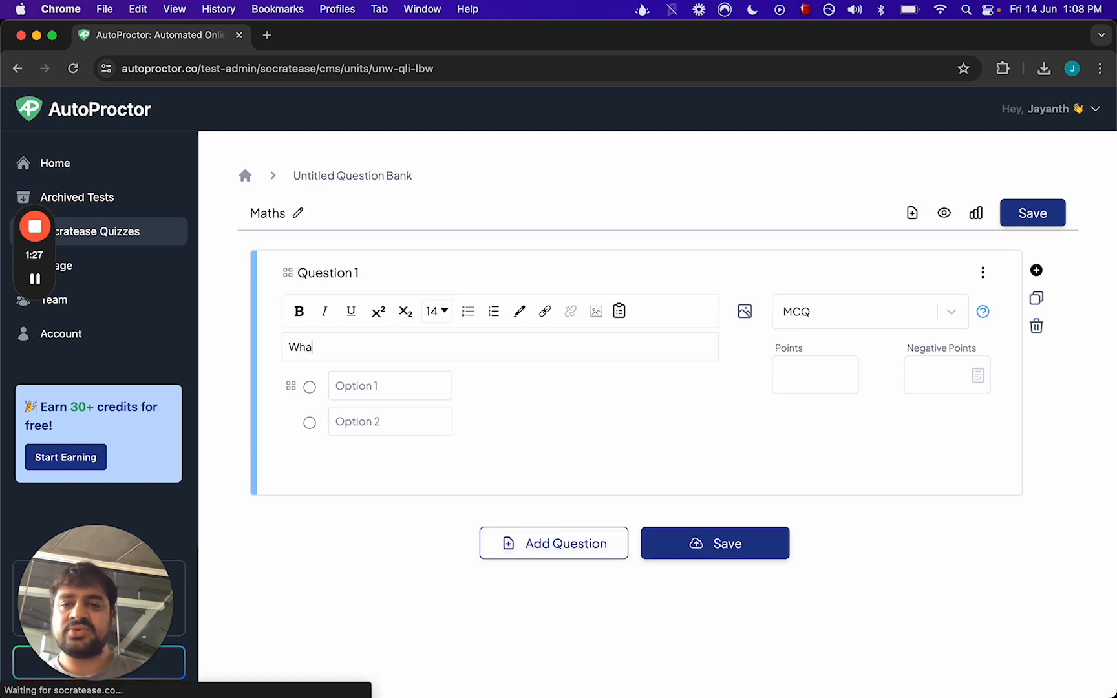
type("t is 5+7")
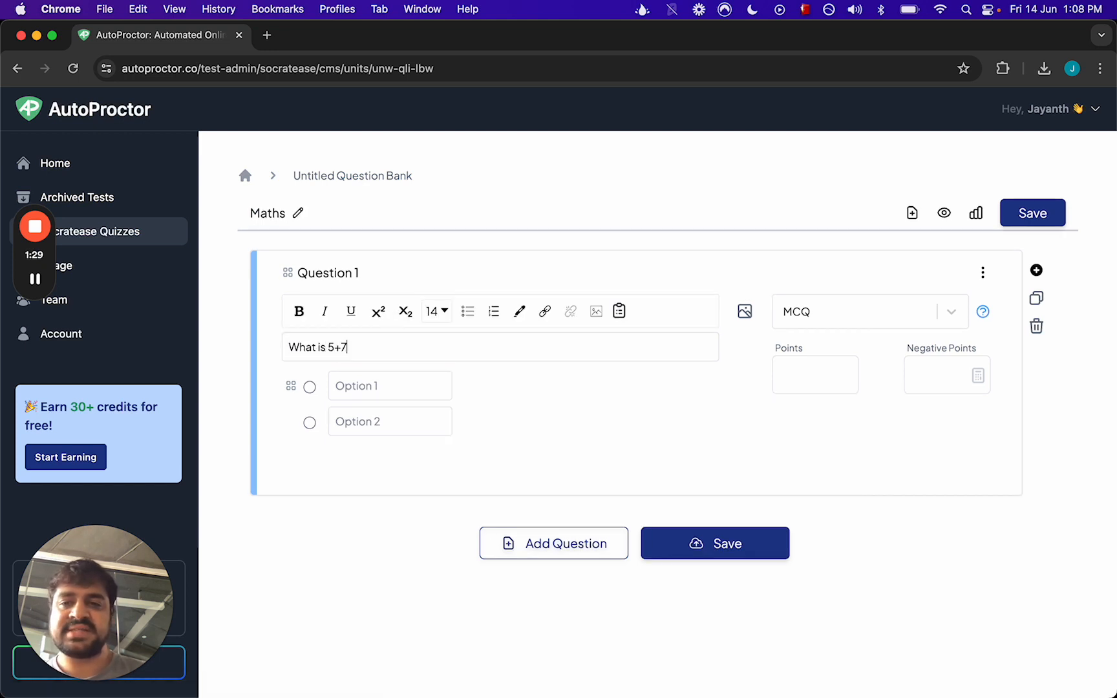
type("?")
left_click(365, 385)
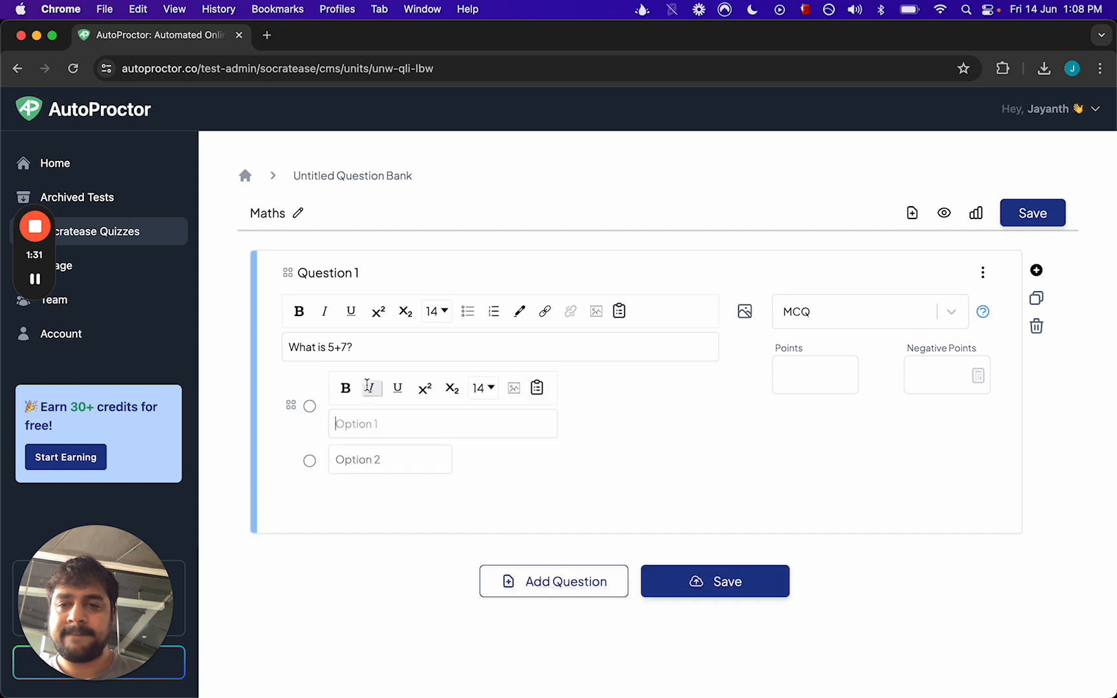
type("12")
left_click(358, 419)
type("13")
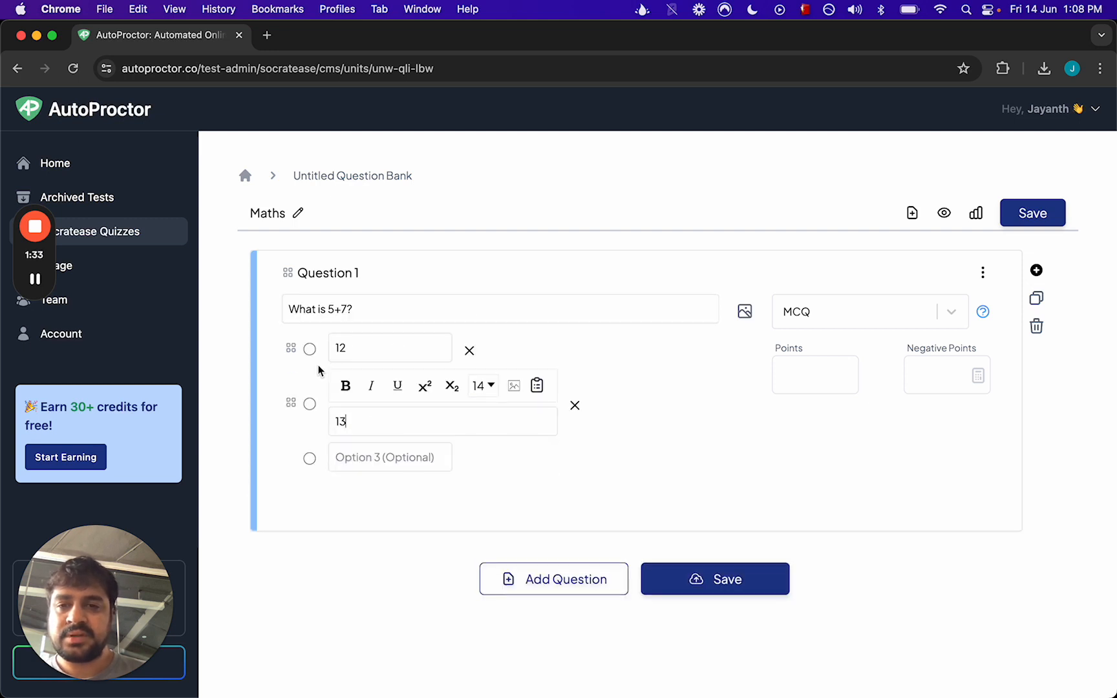
- Mark 12 as the correct answer of Question 1 and award it 1 point
left_click(311, 350)
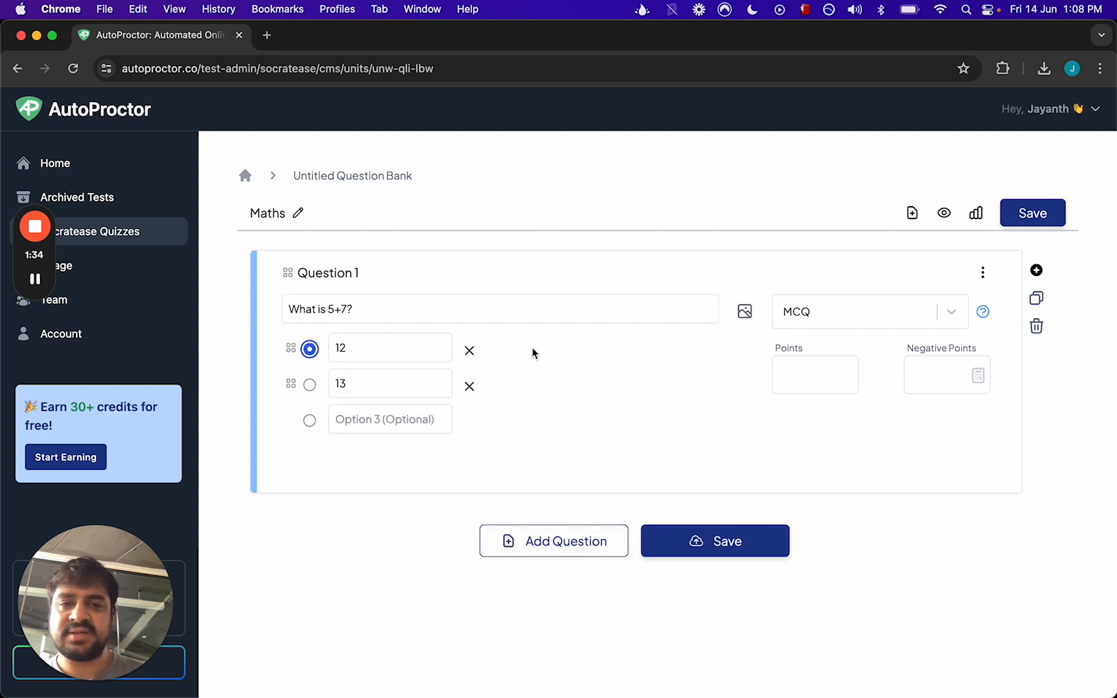
left_click(809, 374)
type("1")
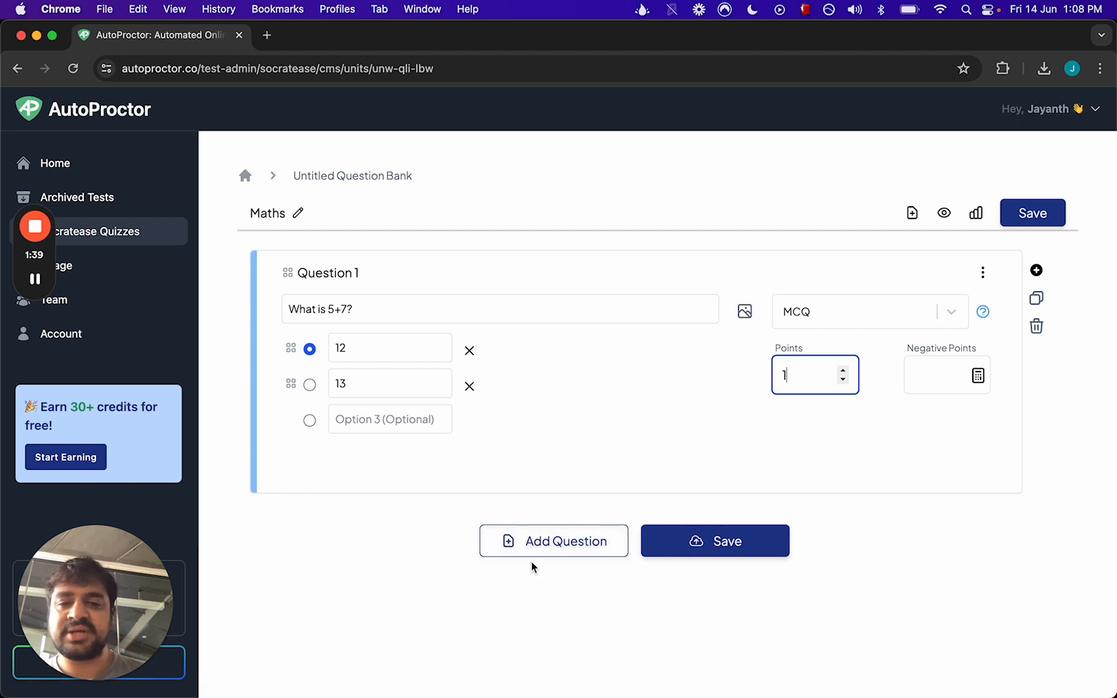
- Add a second multiple-choice question, "What is 8*8?", with the answer options 64 and 32
left_click(546, 545)
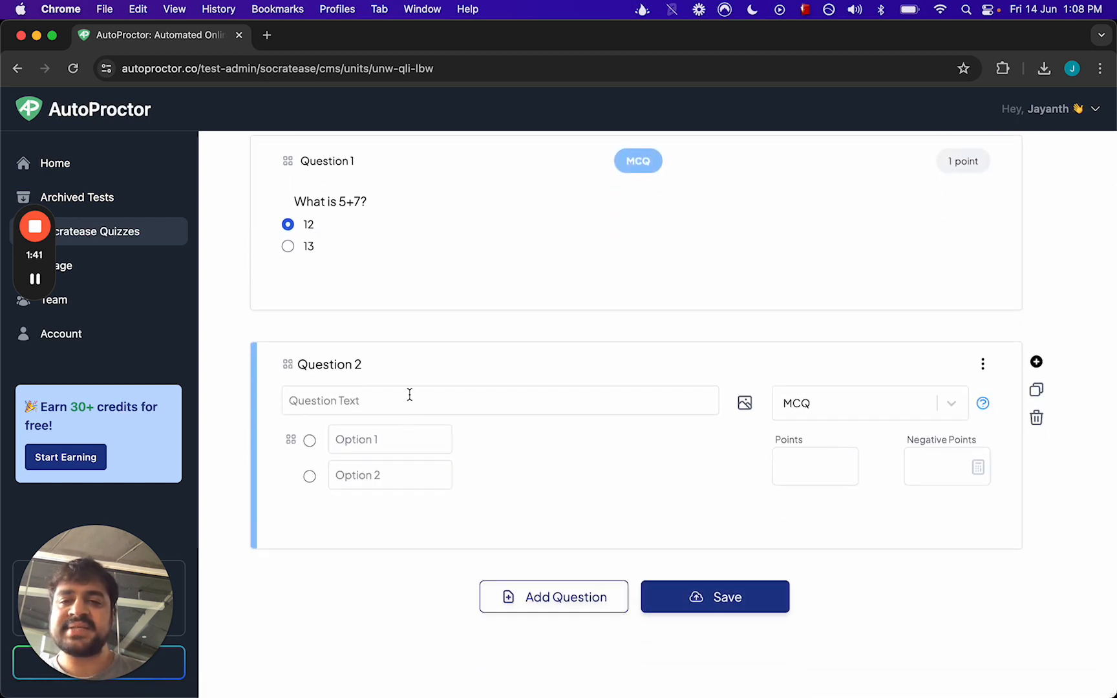
left_click(410, 394)
type("What")
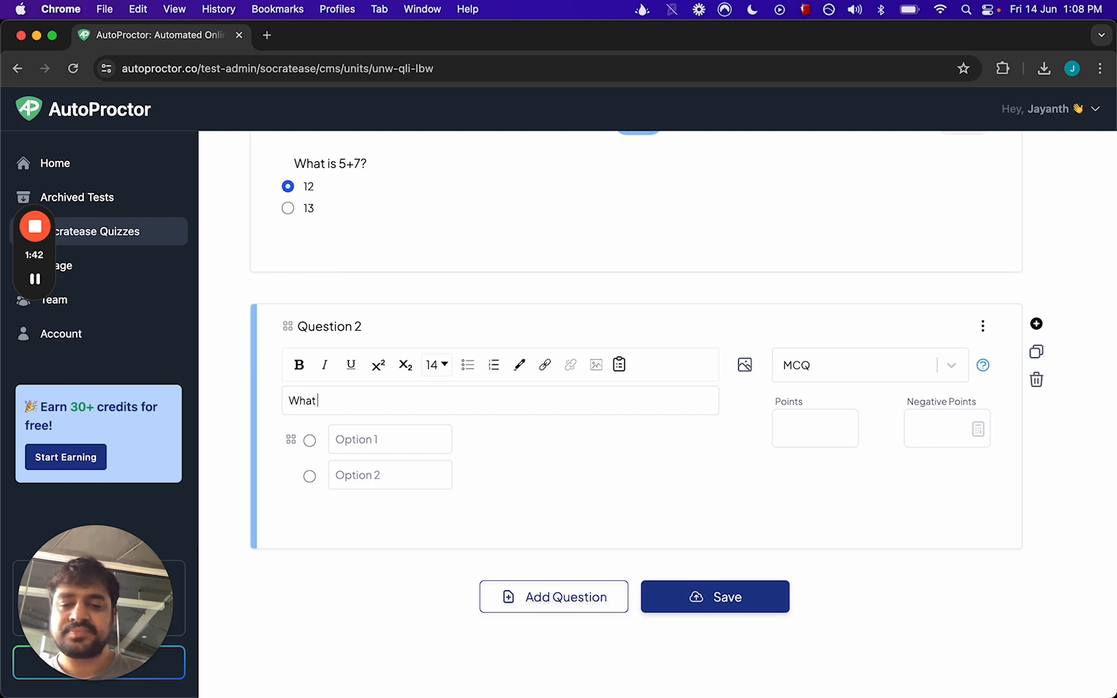
type(" is 8")
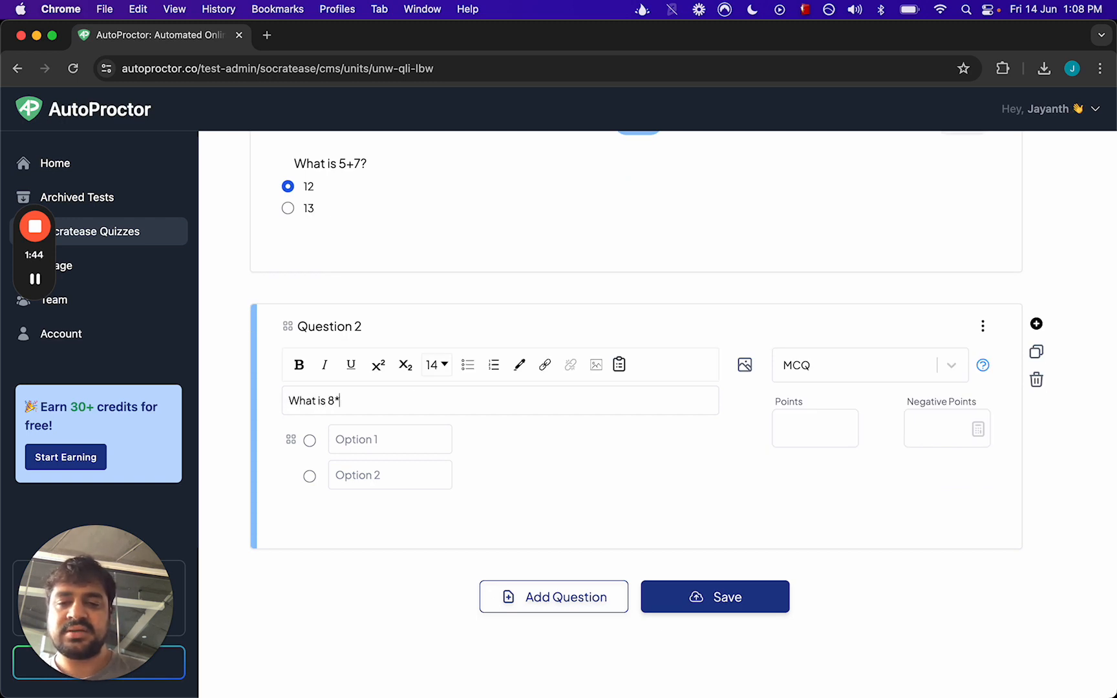
type("*8?")
left_click(387, 441)
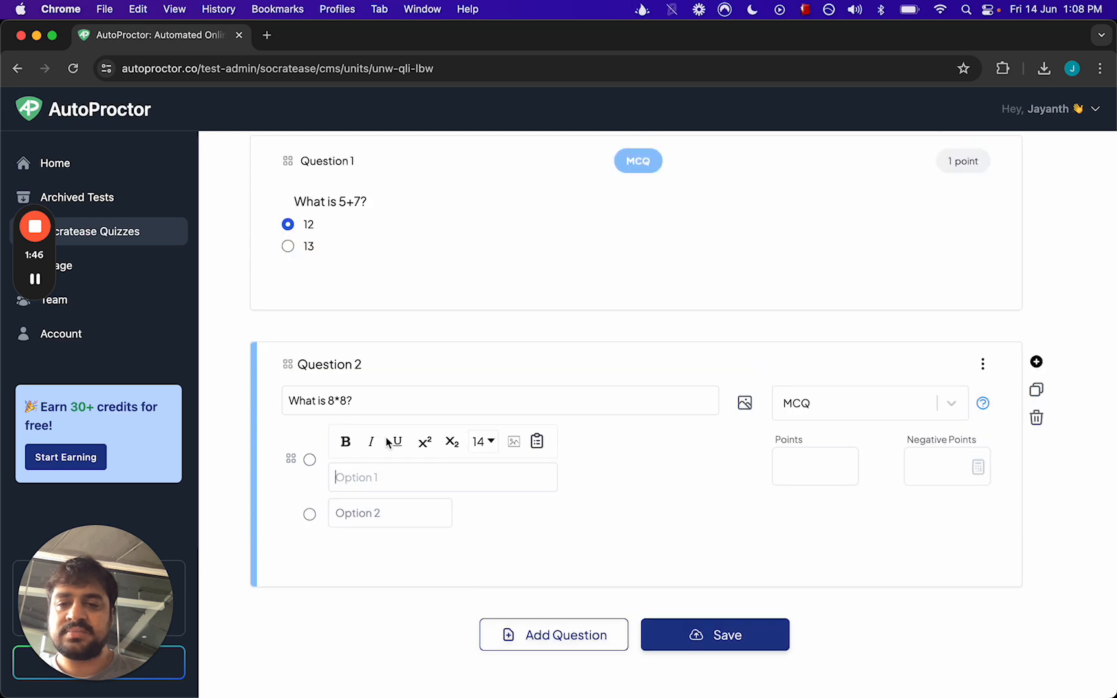
type("64")
left_click(361, 513)
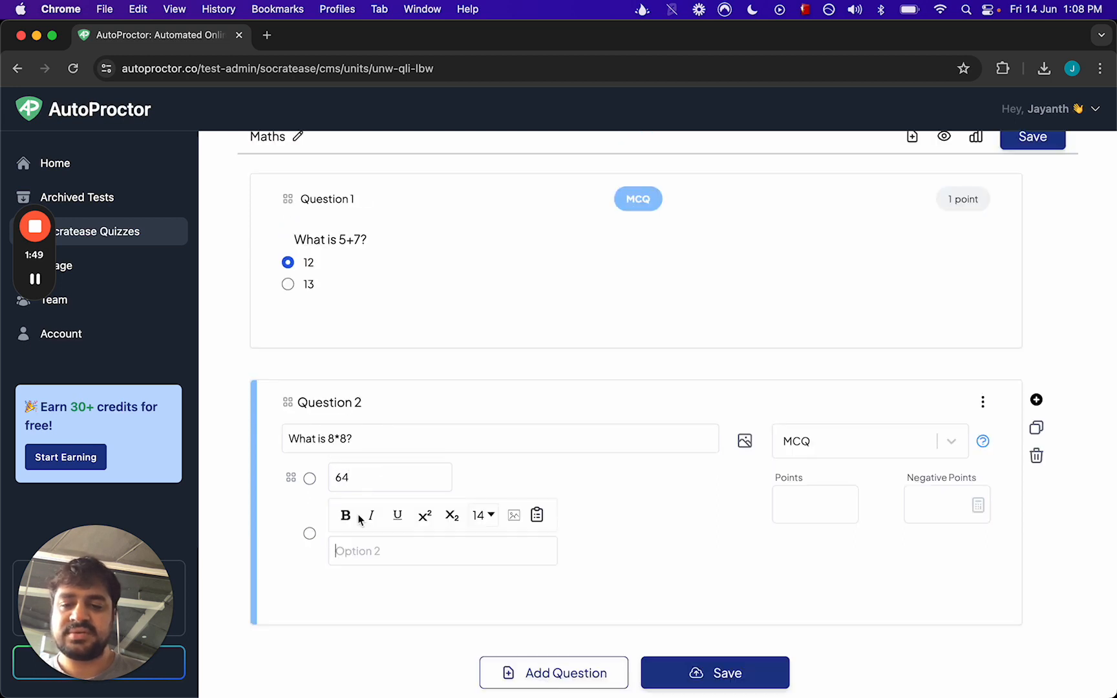
type("32")
- Mark 64 as the correct answer of Question 2 and award it 2 points
left_click(309, 479)
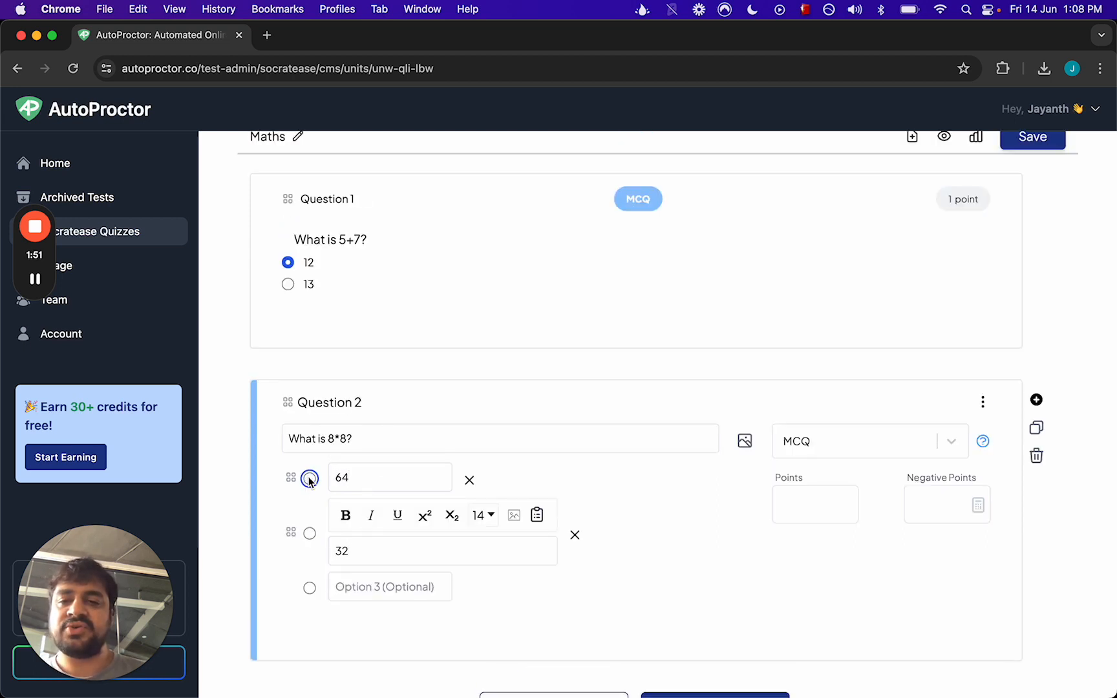
left_click(783, 512)
type("2")
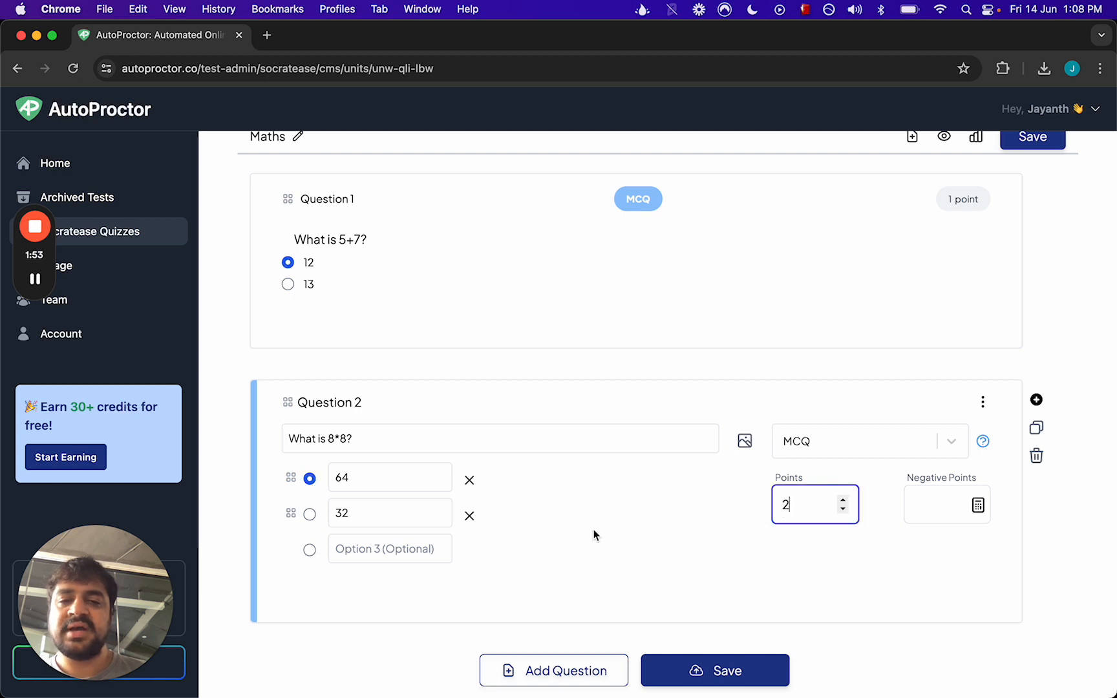
- Add a third multiple-choice question, "What is 8-3?", with the answer options 5 and 4
scroll(593, 537, "down", 2)
left_click(554, 620)
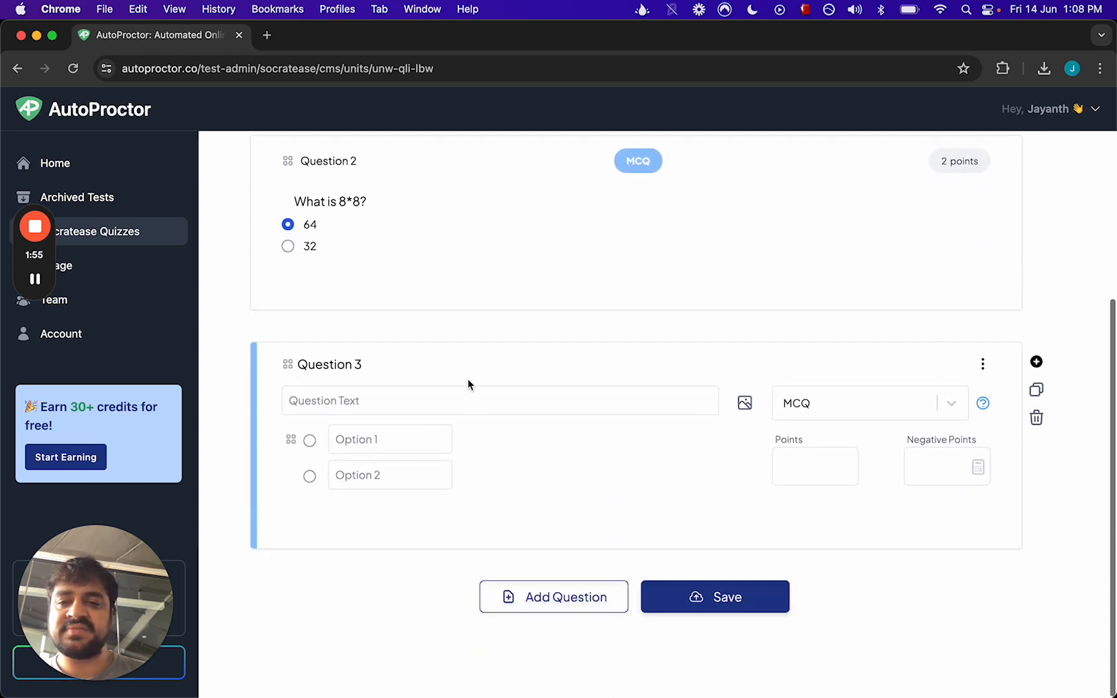
left_click(435, 392)
type("What")
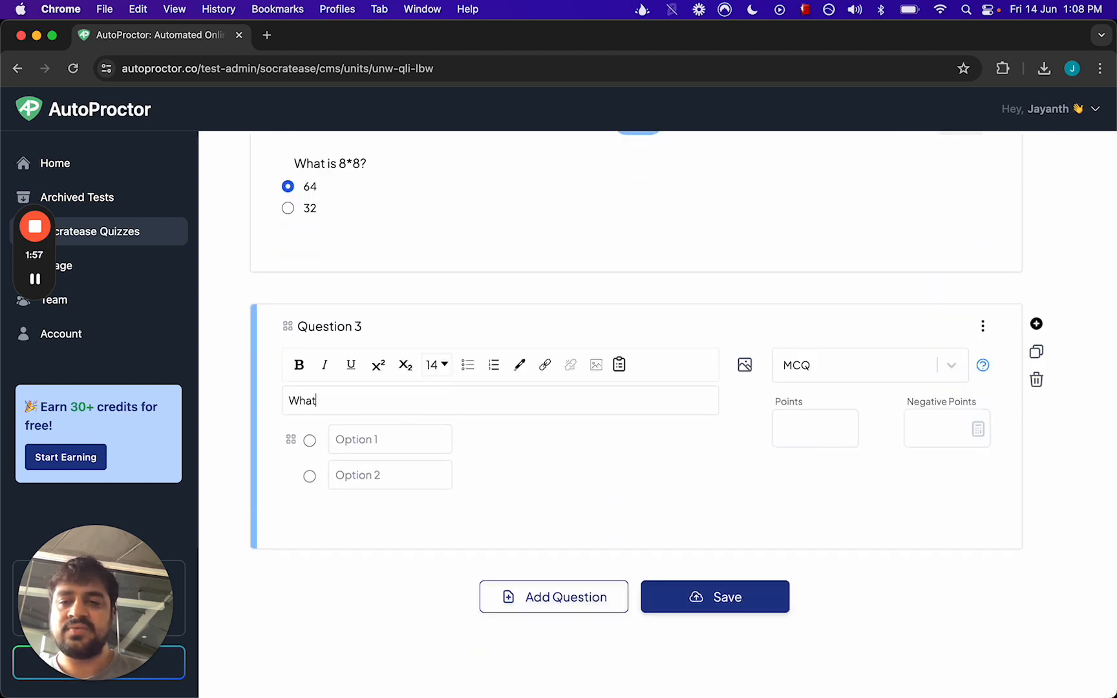
type(" is 8-3?")
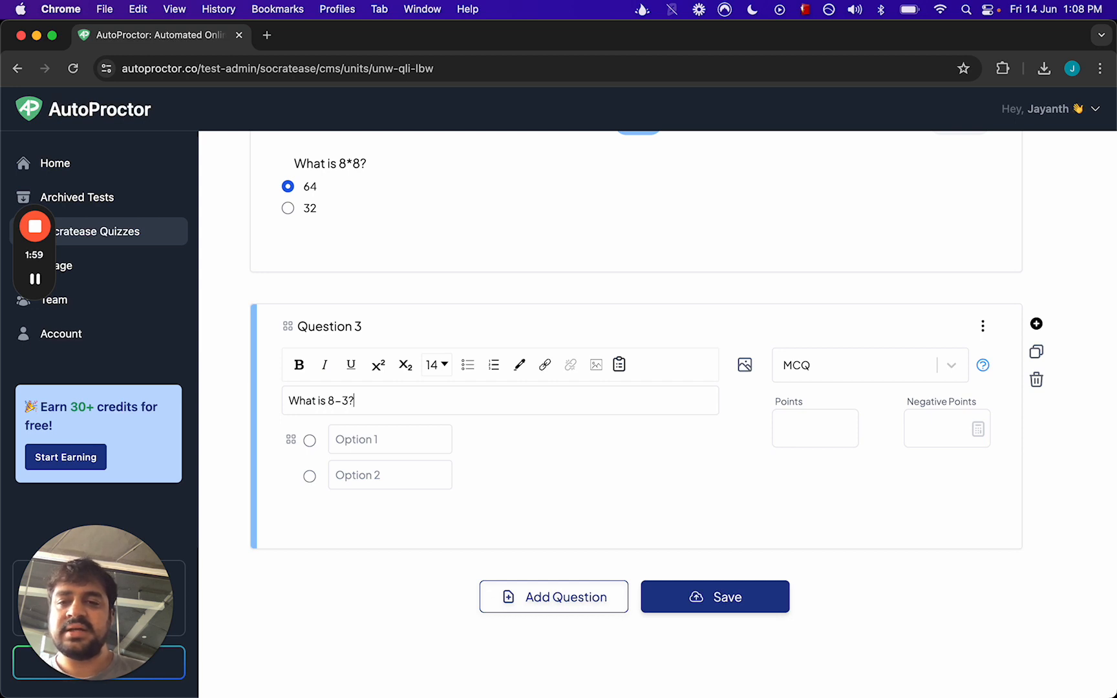
left_click(377, 440)
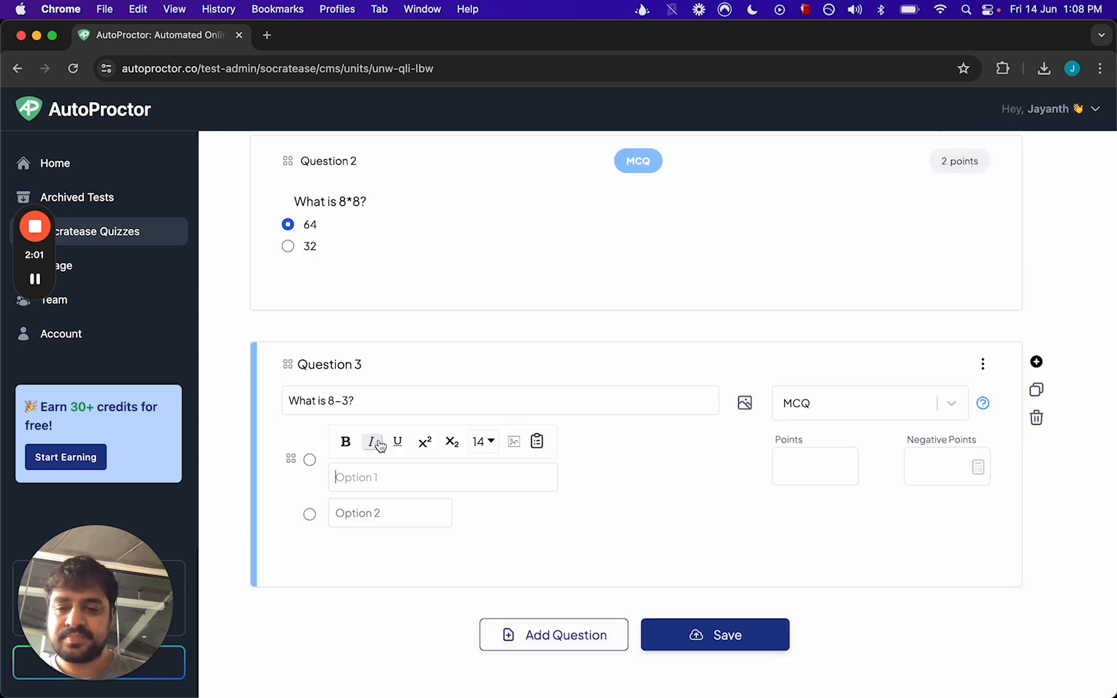
type("5")
left_click(366, 514)
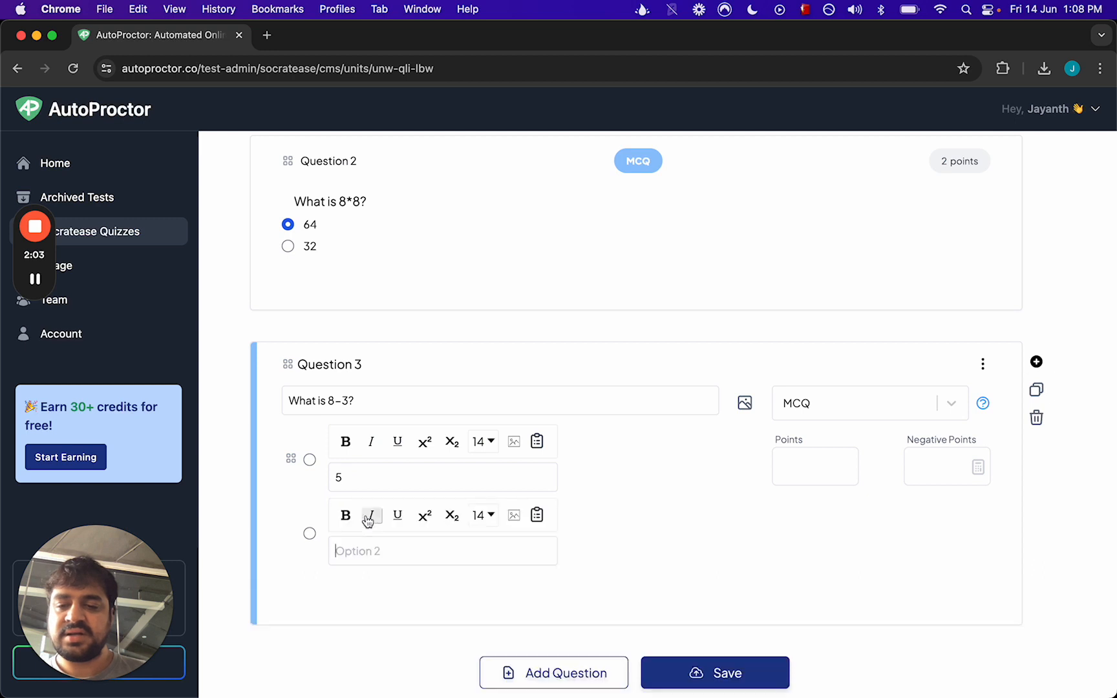
type("4")
- Mark 5 as the correct answer of Question 3 and award it 1 point
left_click(309, 478)
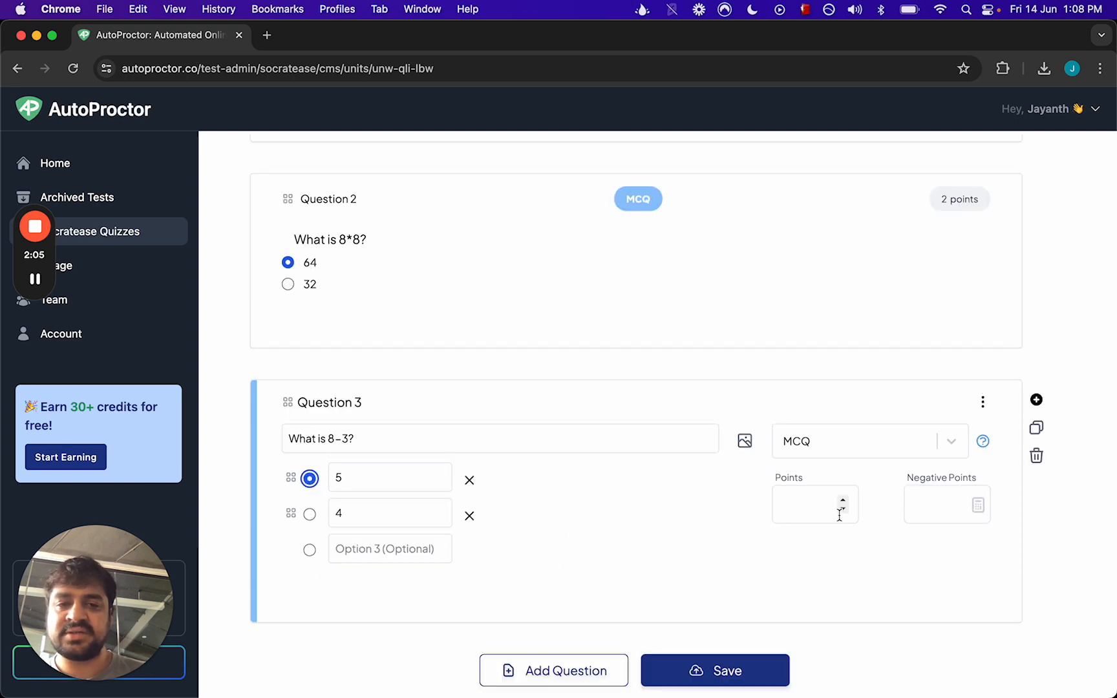
left_click(815, 517)
type("1")
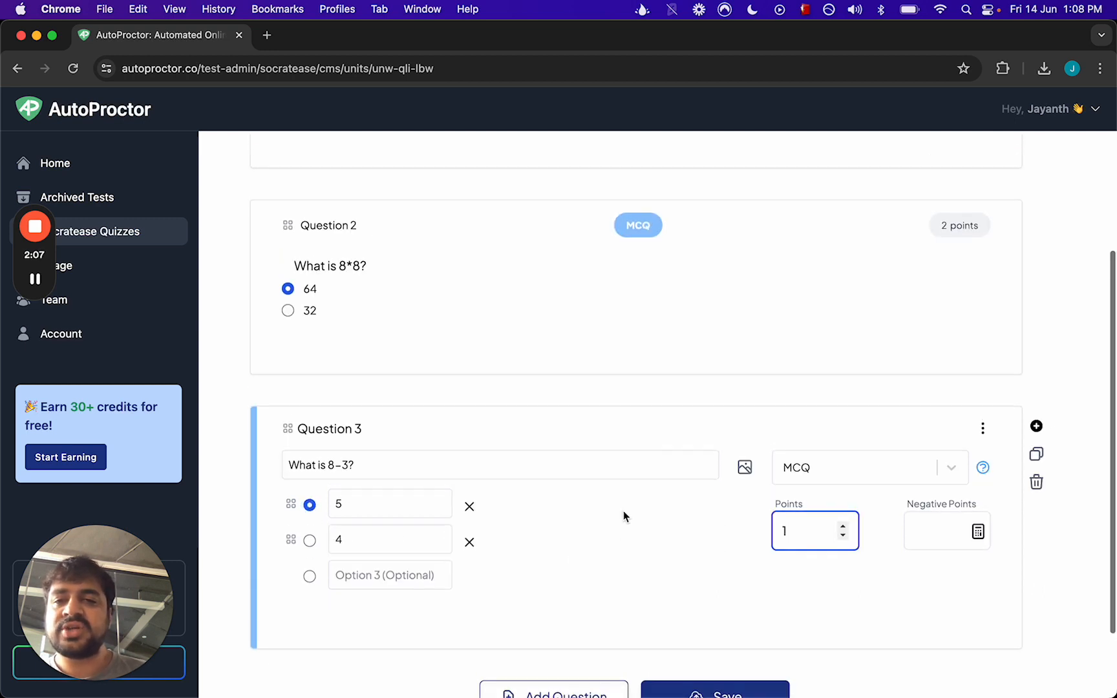
- Review the three Maths questions, checking their options, correct answers and points
scroll(623, 510, "up", 2)
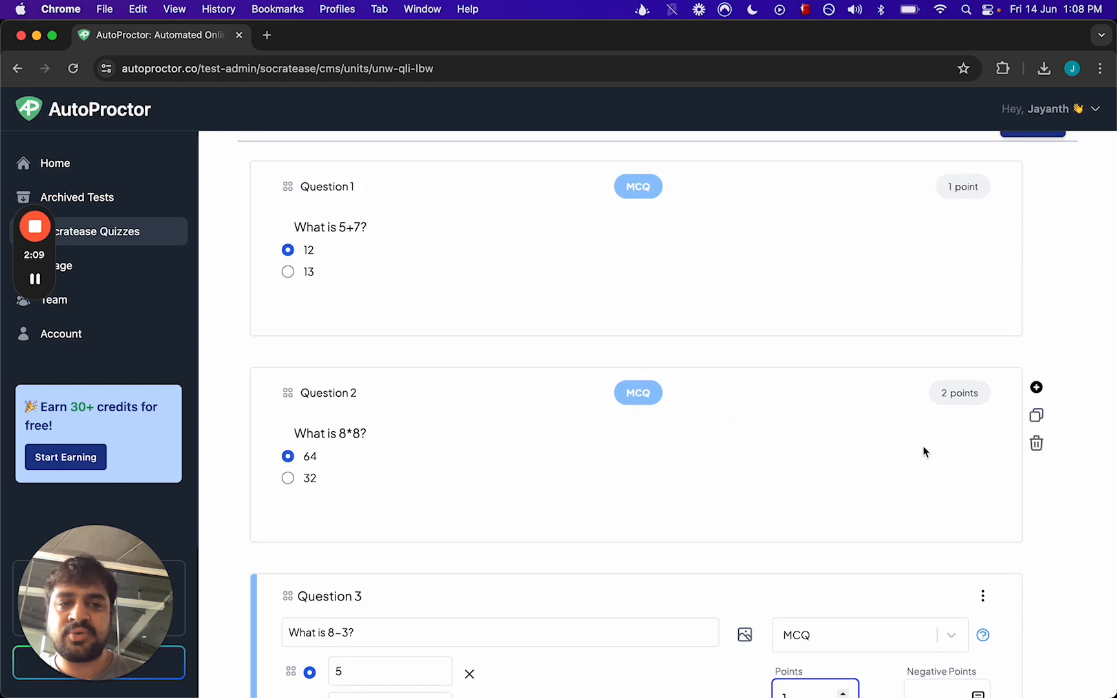
scroll(923, 451, "down", 2)
scroll(620, 488, "down", 2)
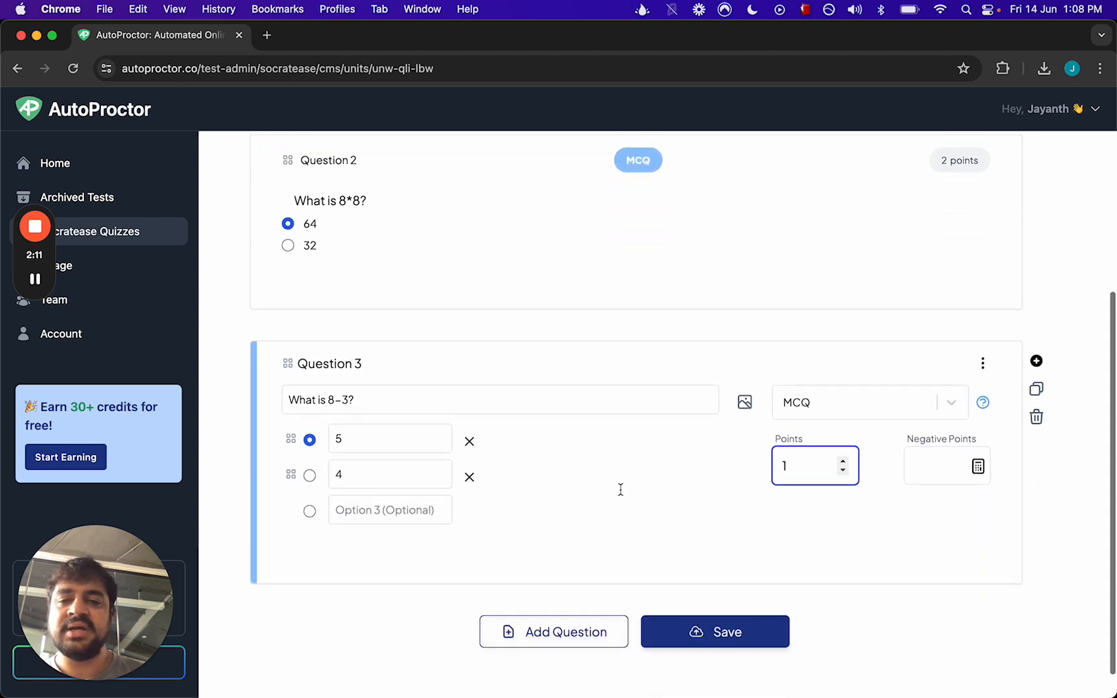
scroll(621, 489, "up", 5)
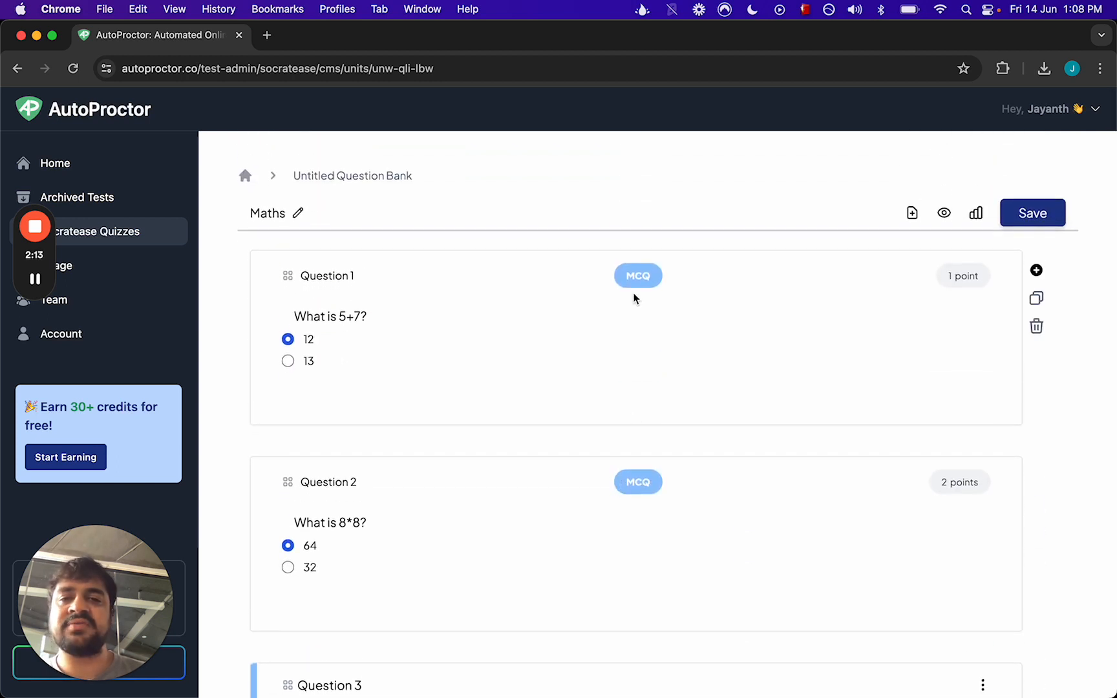
scroll(633, 298, "down", 1)
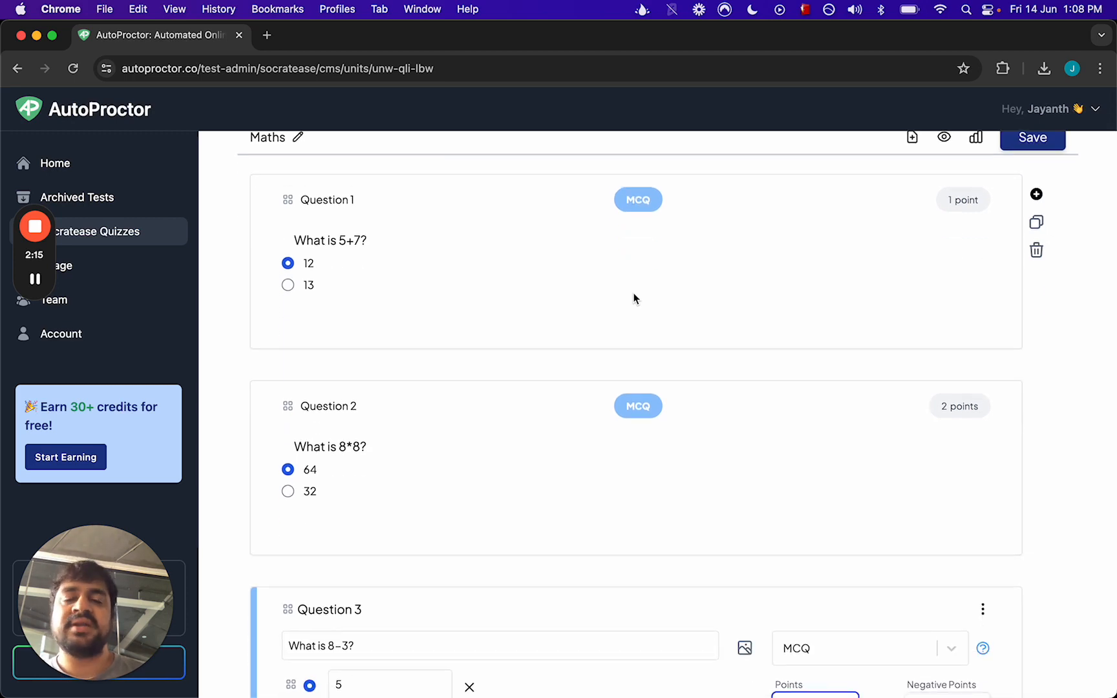
scroll(634, 298, "down", 2)
scroll(633, 298, "up", 1)
scroll(633, 298, "down", 2)
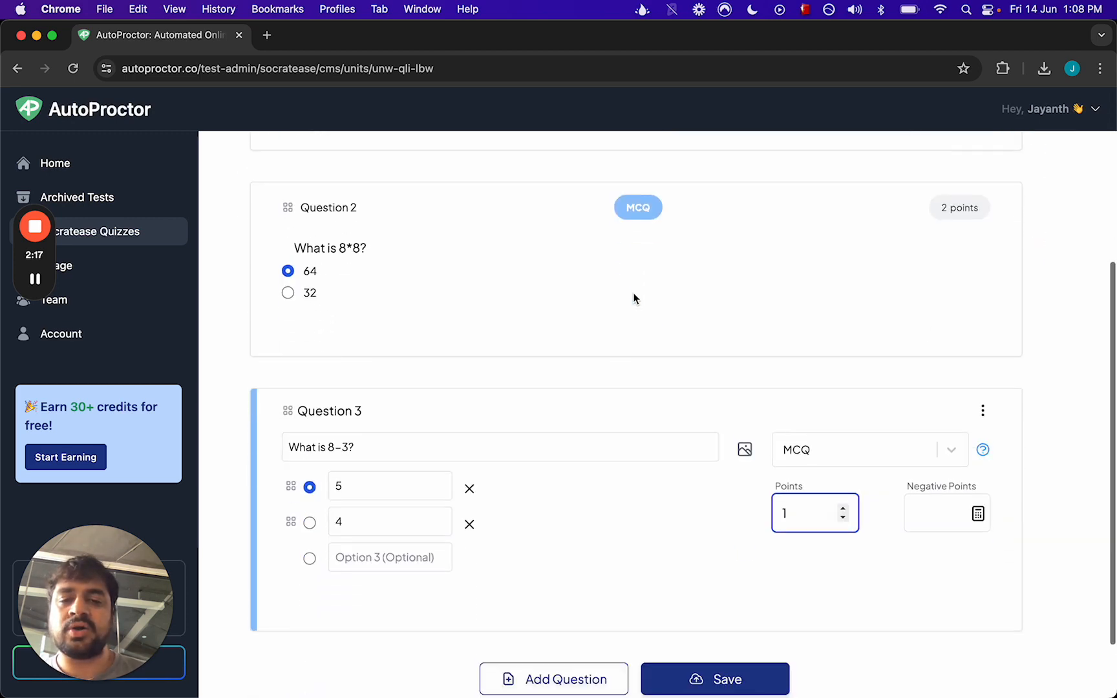
scroll(633, 298, "up", 5)
scroll(653, 400, "down", 6)
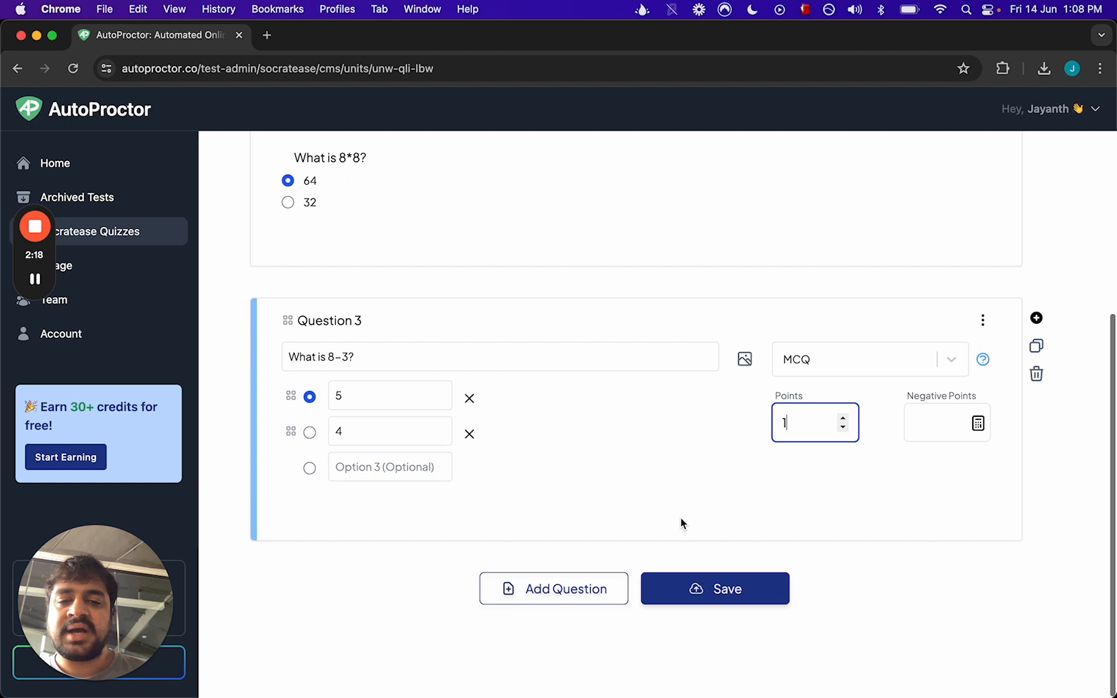
- Save the Maths question bank and return to the overview of question banks
left_click(695, 598)
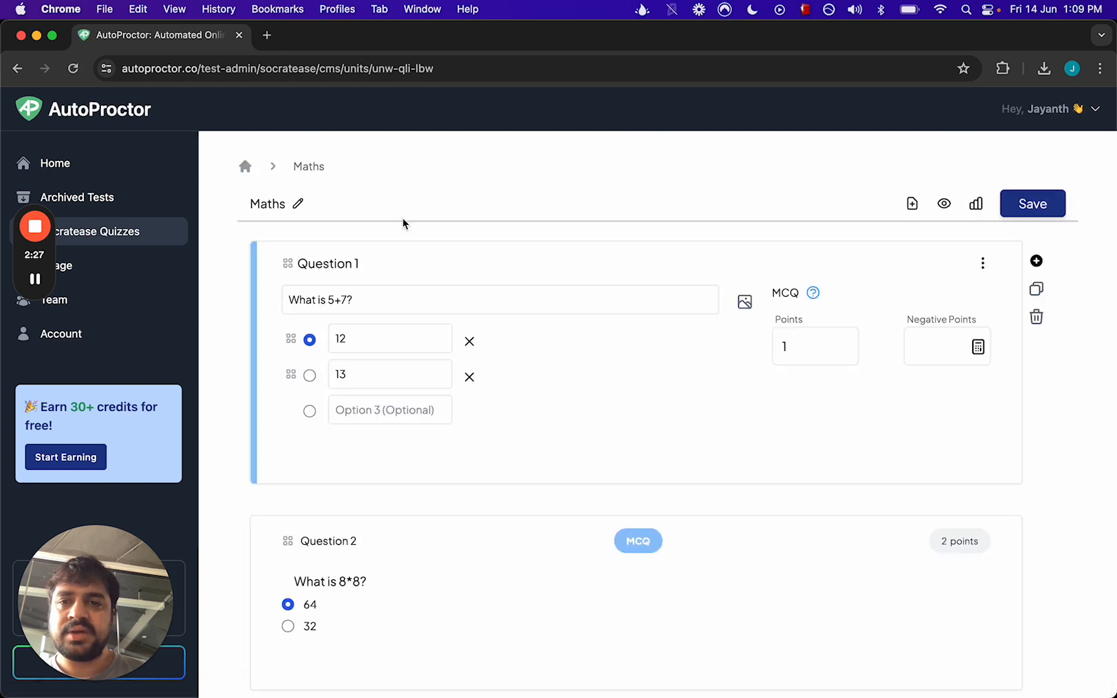
left_click(245, 169)
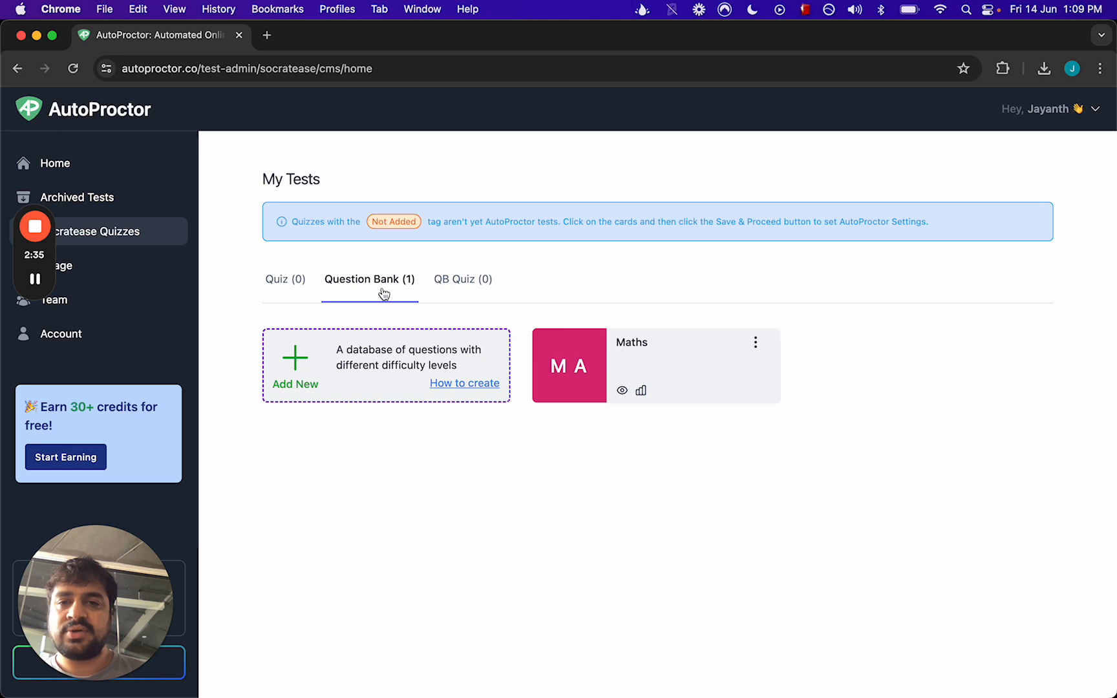
- Create a new question bank and title it English
left_click(357, 361)
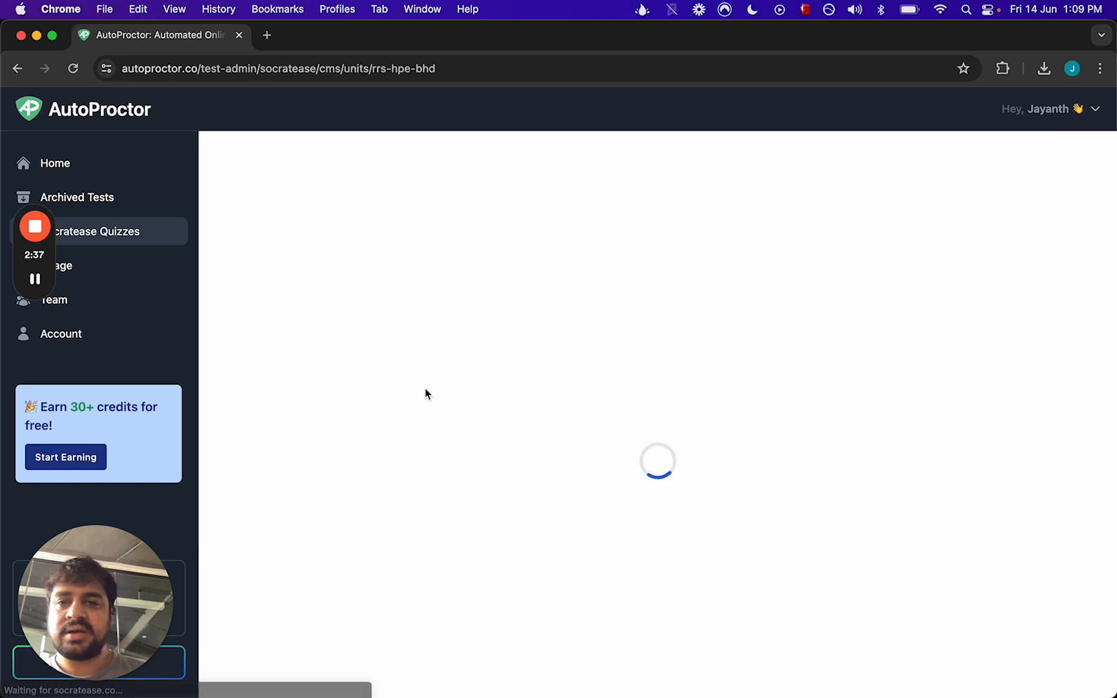
left_click(396, 213)
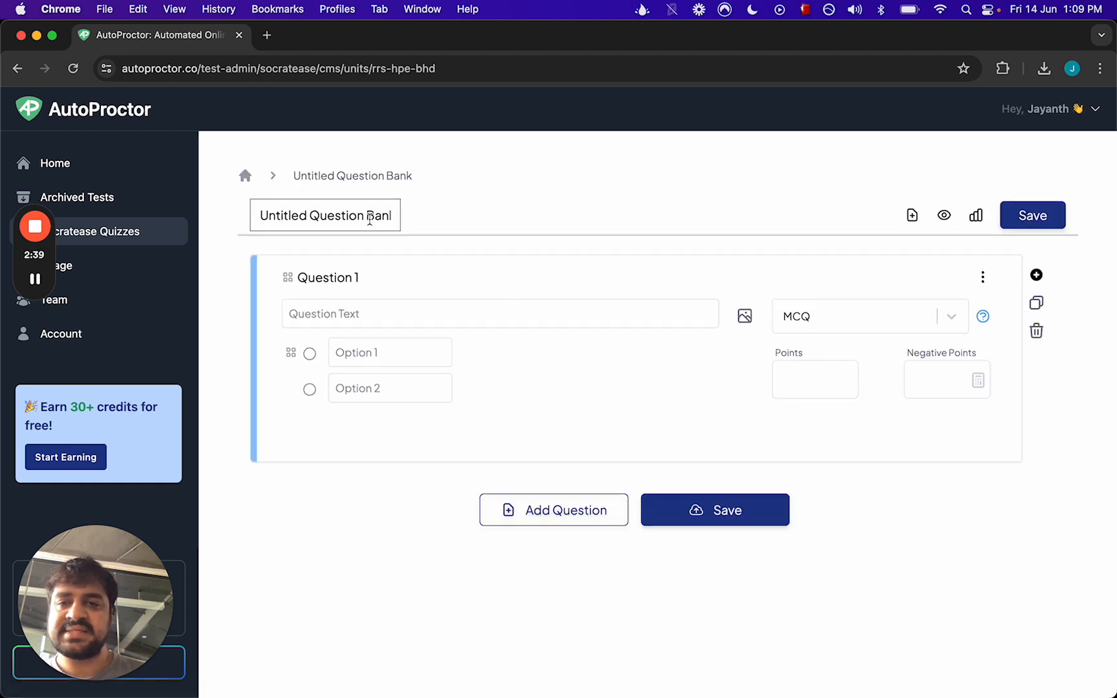
triple_click(370, 217)
type("English")
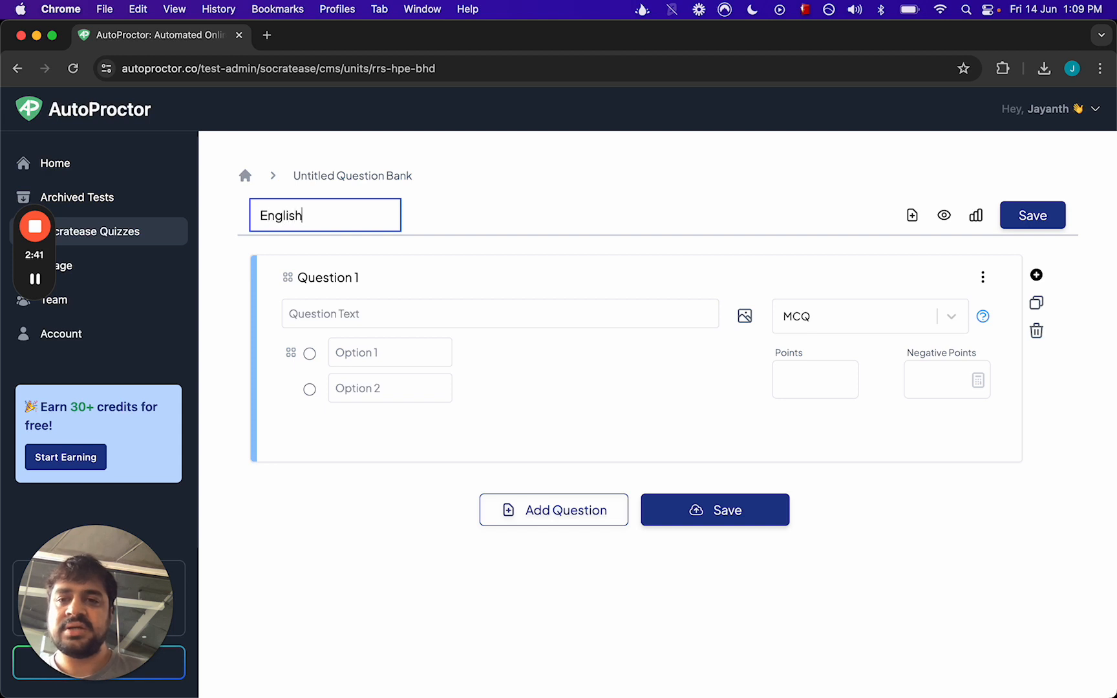
- Fill in Question 1 as "What is the opposite of happy?" with the answer options Sad and Cheerful
left_click(362, 315)
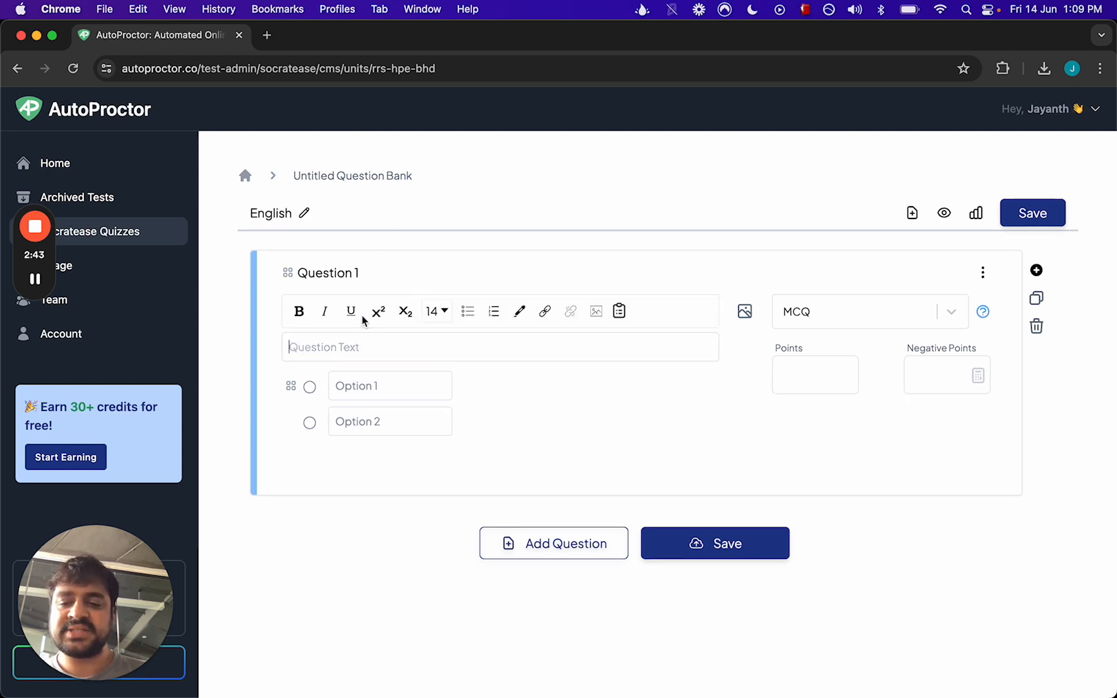
type("What is the")
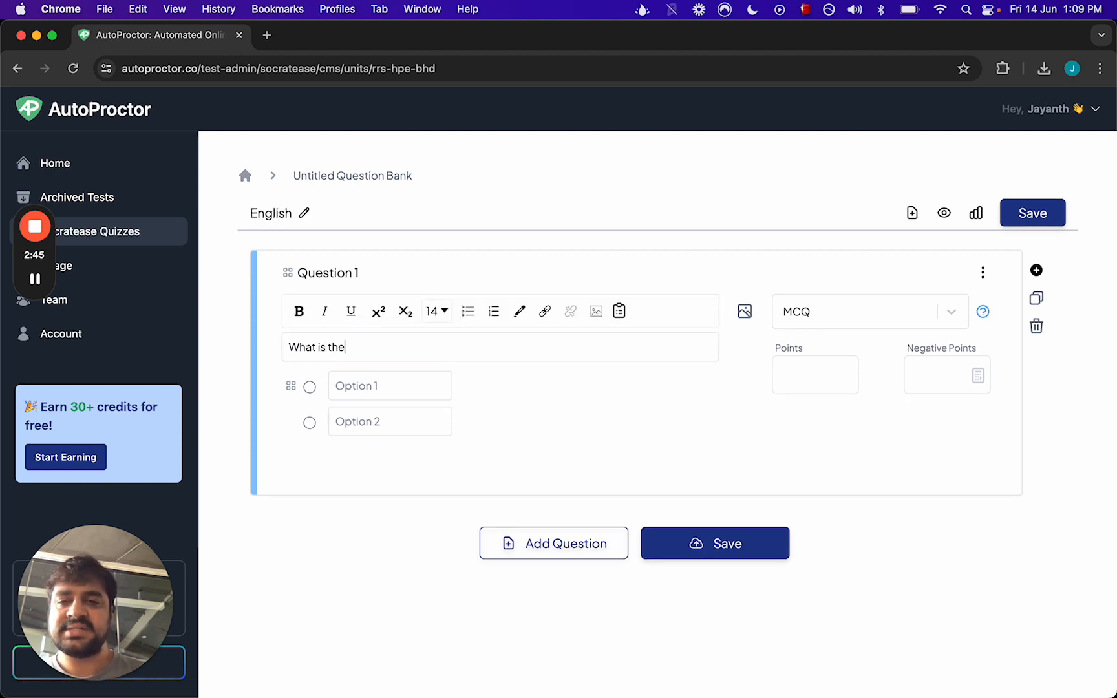
type(" opposite of happy?")
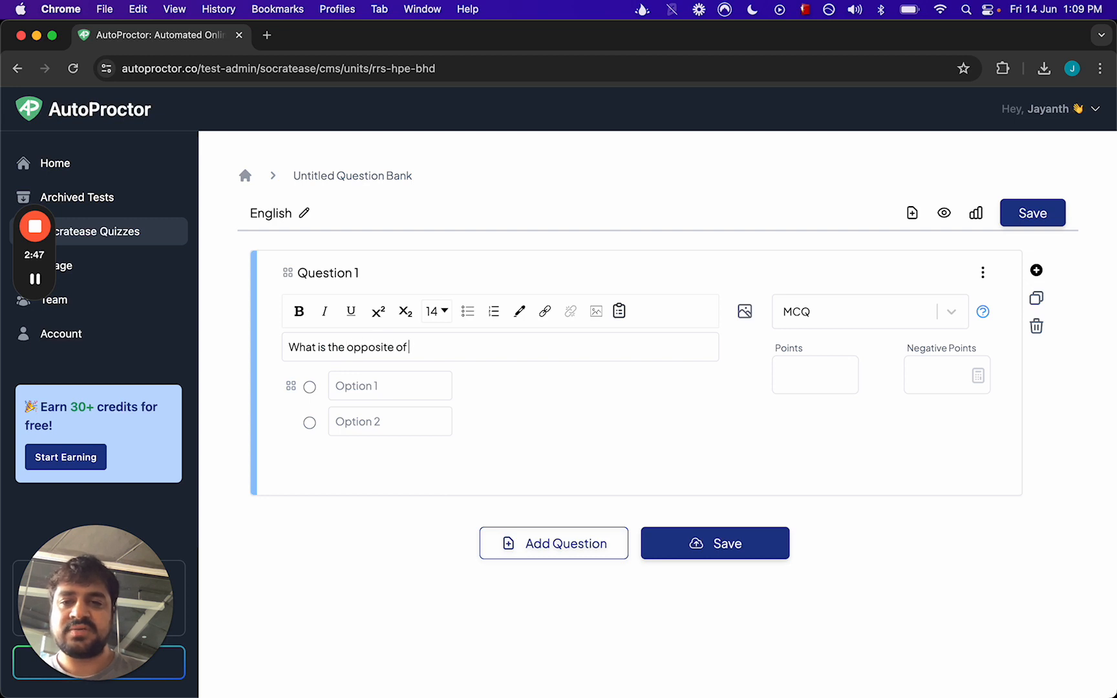
left_click(347, 386)
type("Sad")
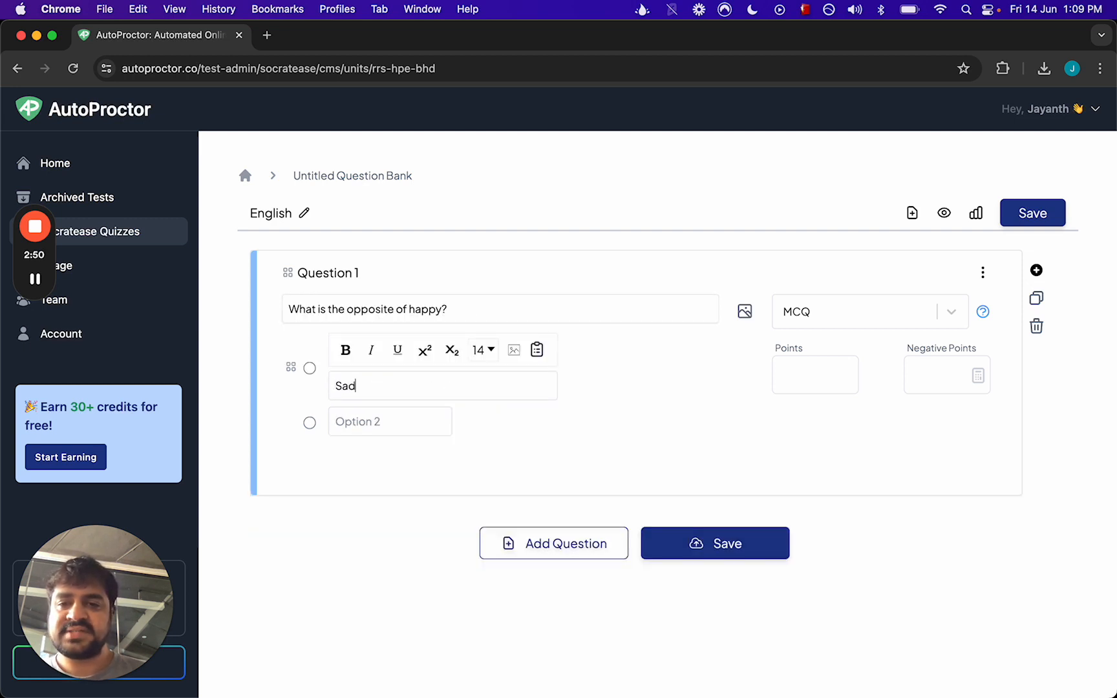
left_click(352, 419)
type("Cheerful")
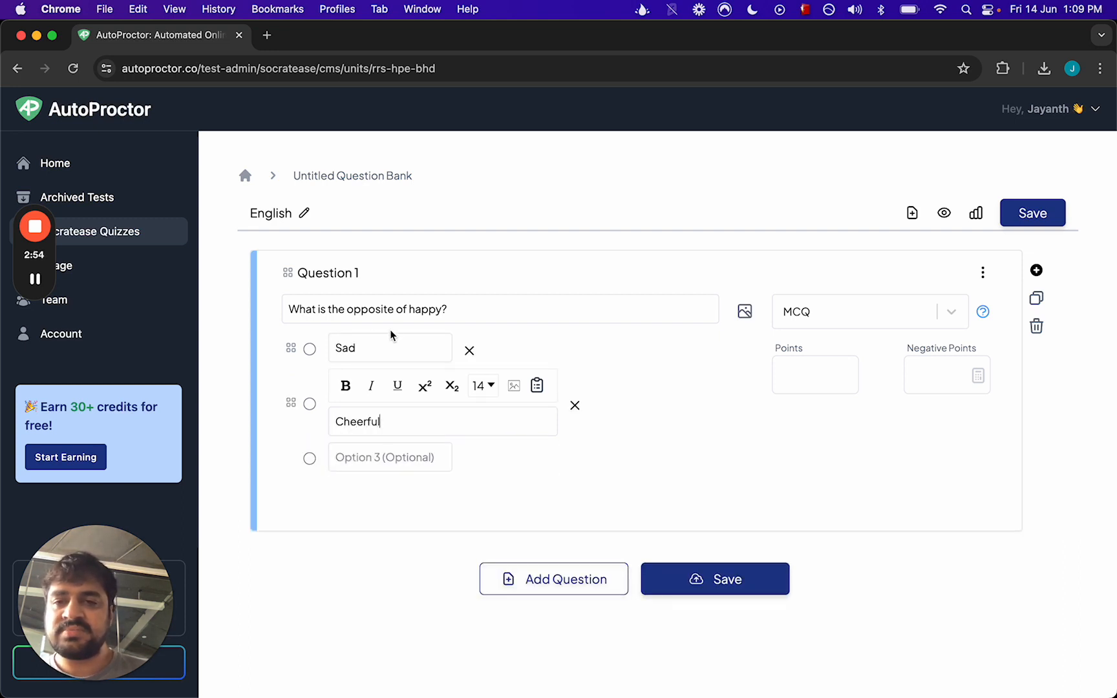
- Mark Sad as the correct answer of Question 1 and award it 1 point
left_click(310, 350)
left_click(815, 379)
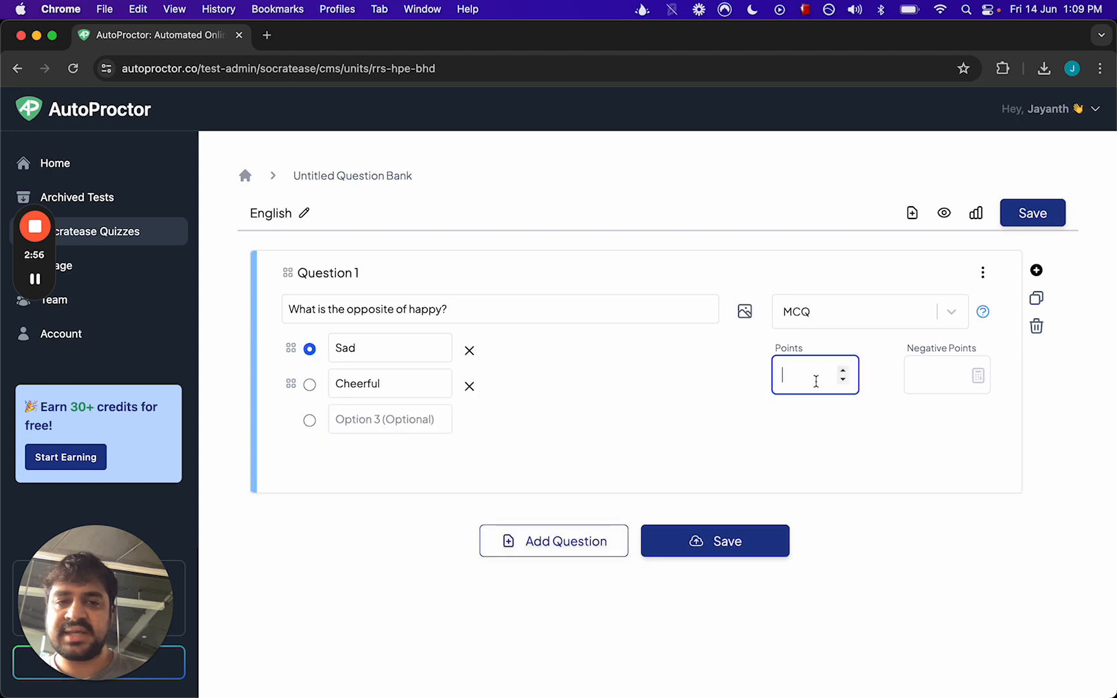
type("1")
- Add a second multiple-choice question with the text "What is a synonym of hard-working?"
left_click(577, 551)
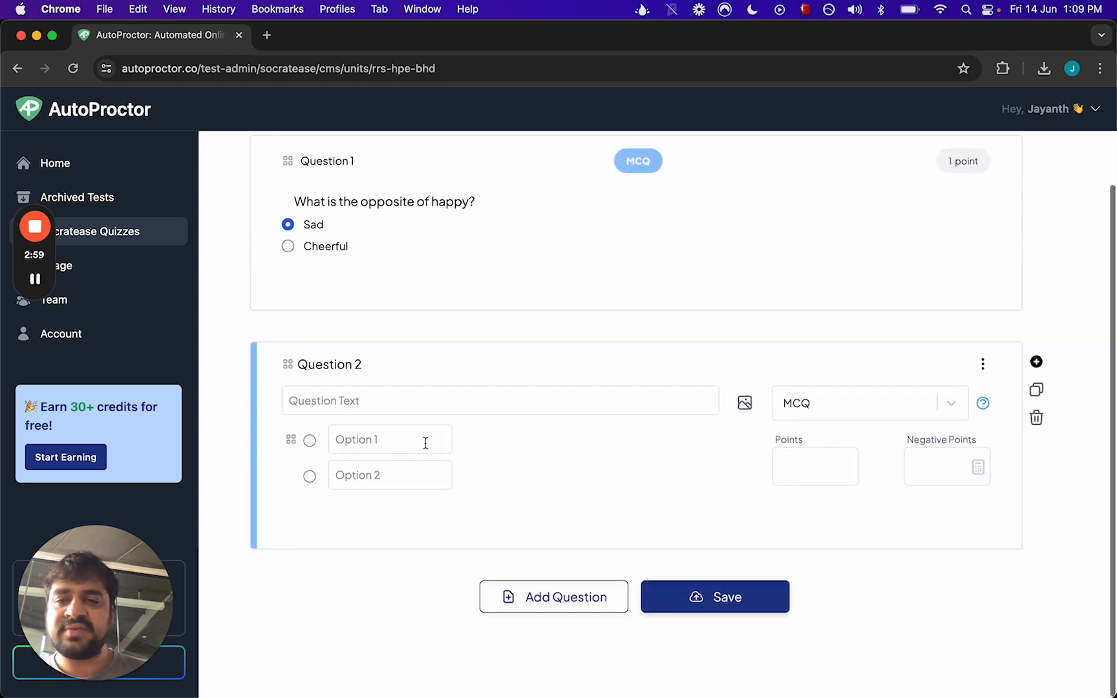
left_click(429, 398)
type("What i")
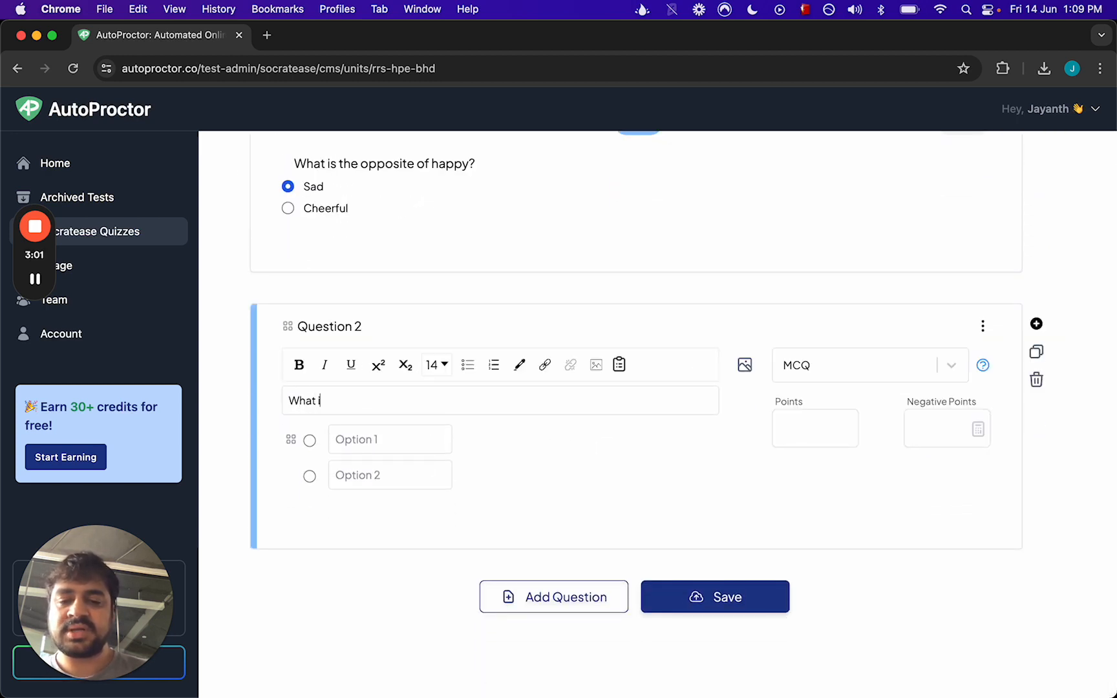
type("s a synonym of")
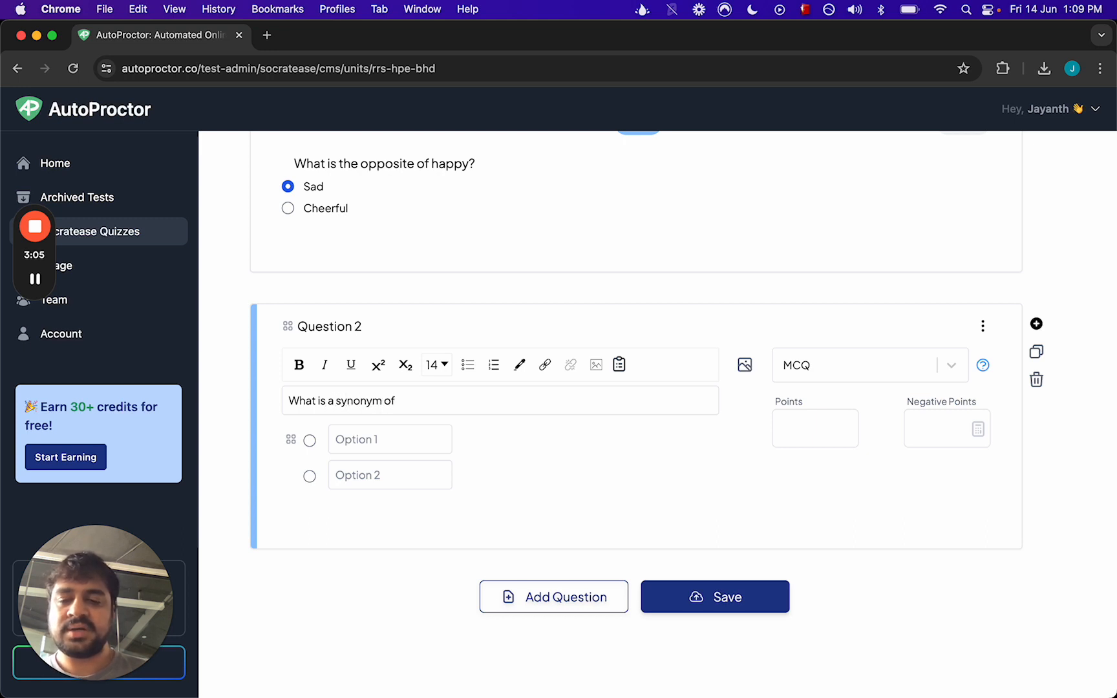
type(" hard-working?")
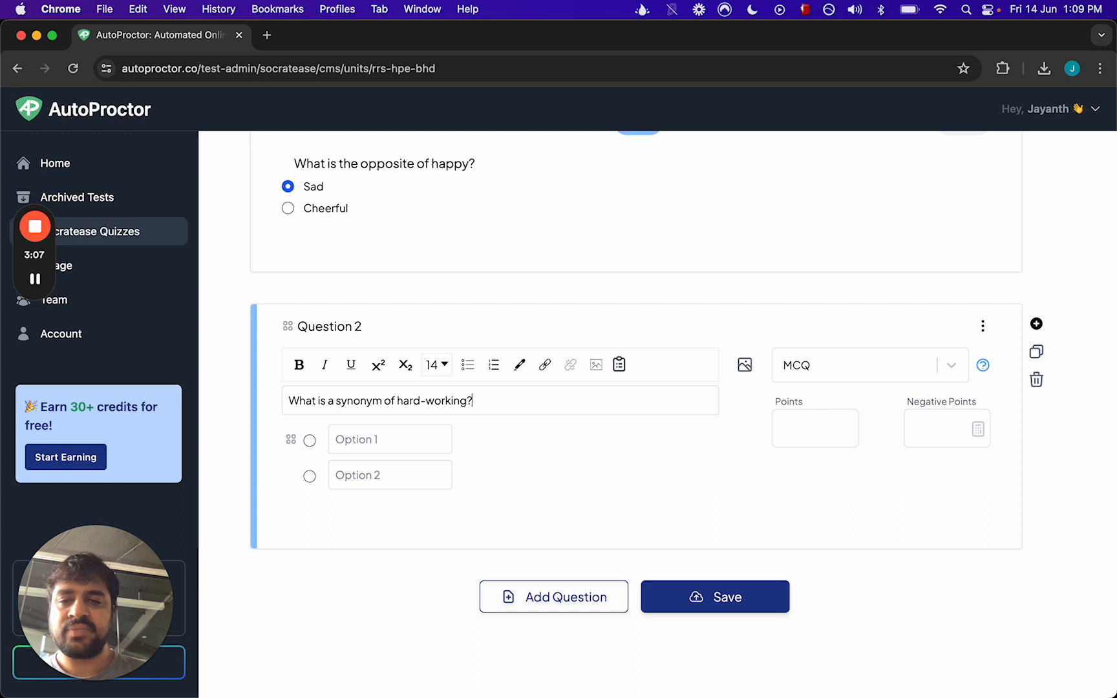
- Enter Diligent and Confident as the two answer options of Question 2
left_click(388, 443)
type("D")
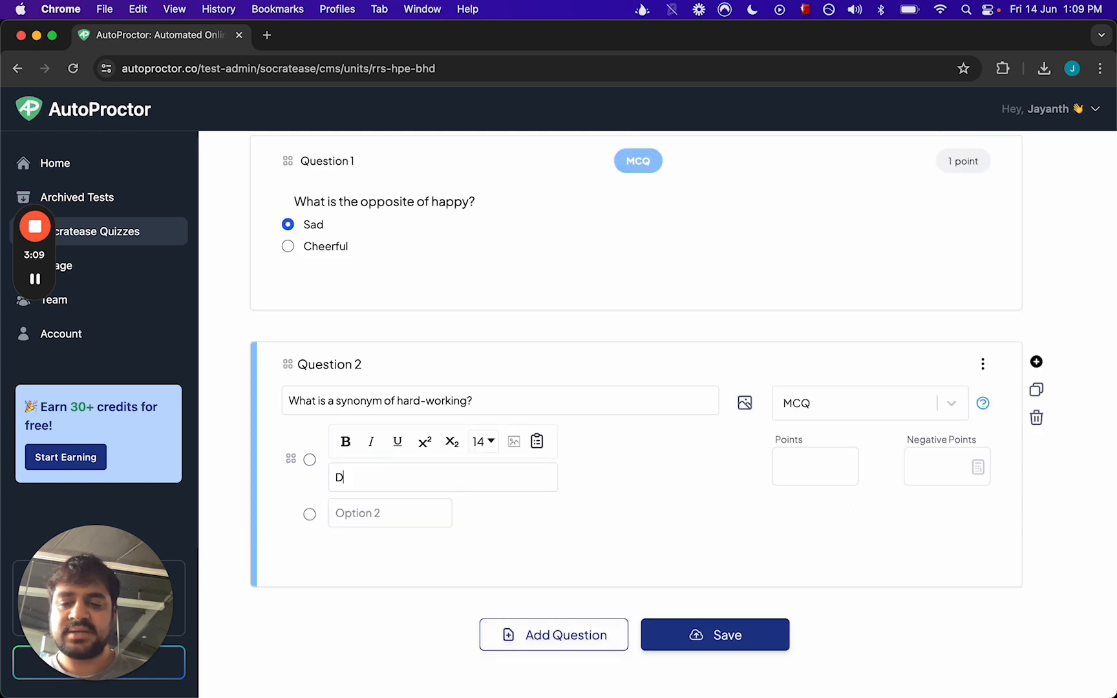
type("iligent")
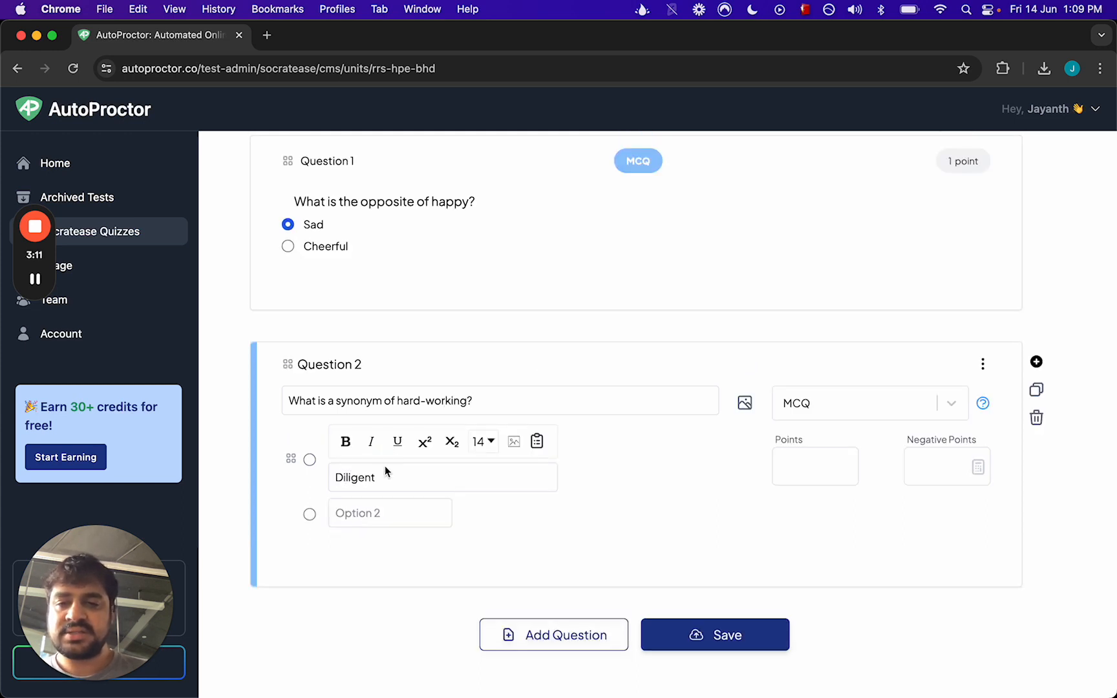
left_click(382, 510)
type("C")
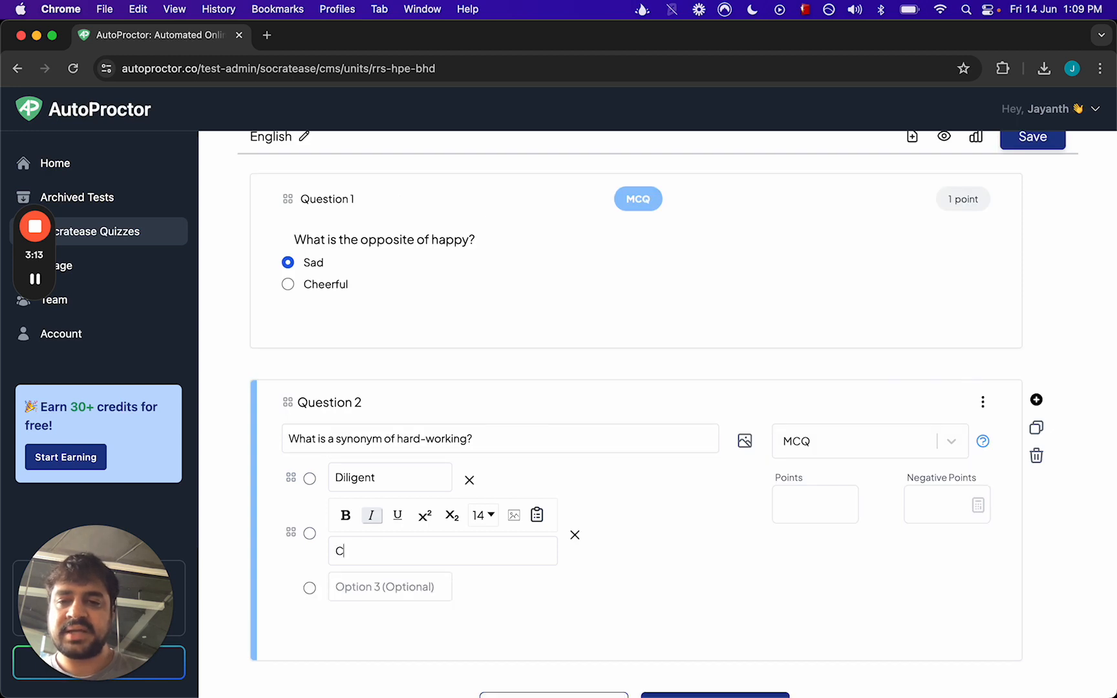
type("onfiden")
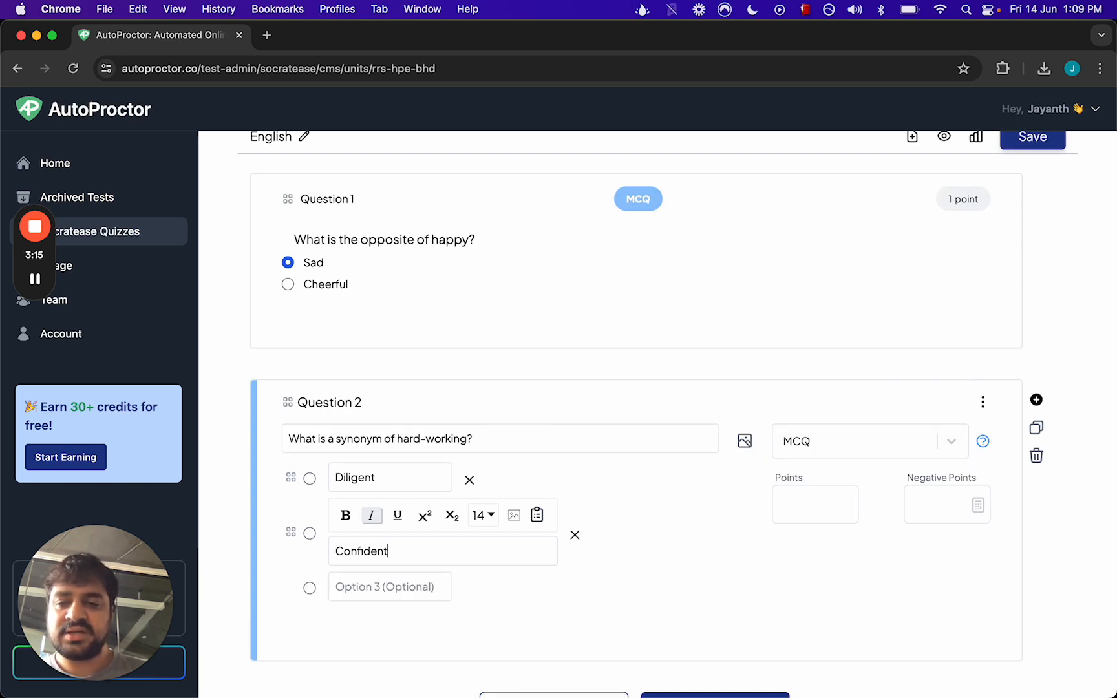
type("t")
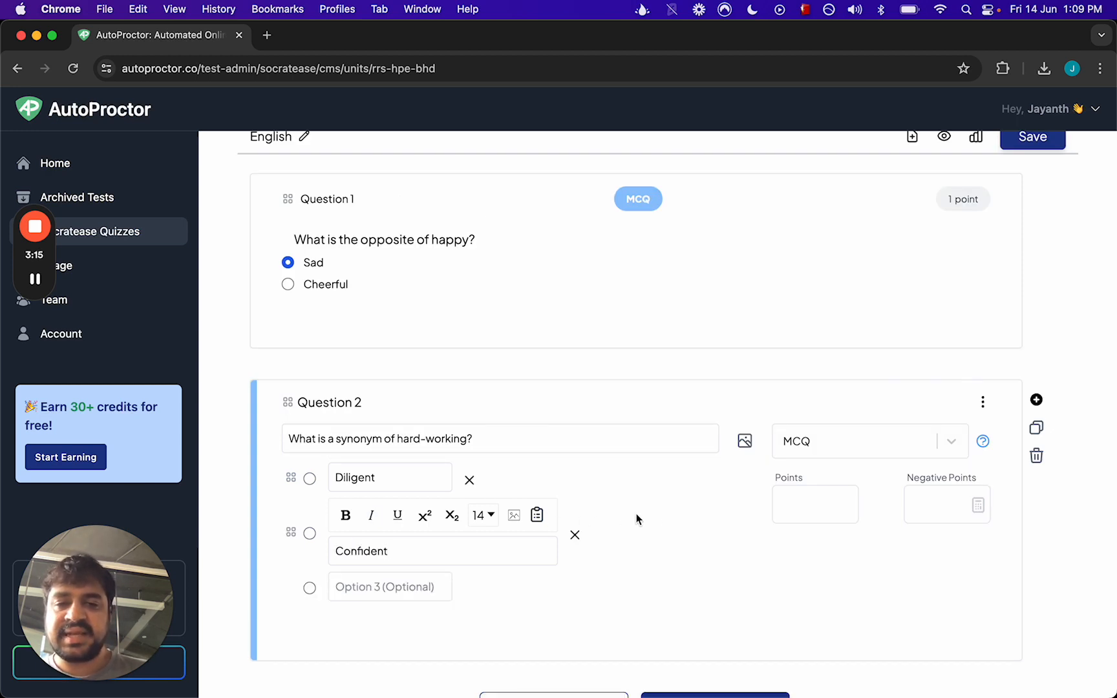
- Mark Diligent as the correct answer of Question 2 and award it 2 points
left_click(309, 479)
left_click(803, 502)
type("2")
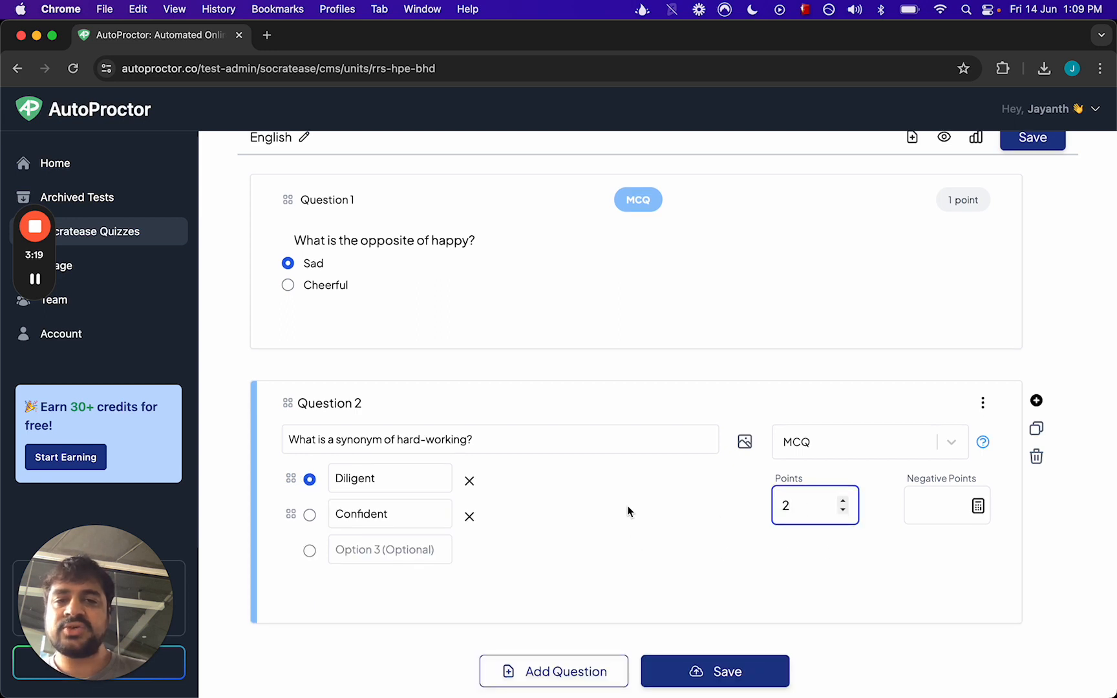
- Check both English questions, save the question bank and return to the Socratease Quizzes overview
scroll(627, 511, "up", 2)
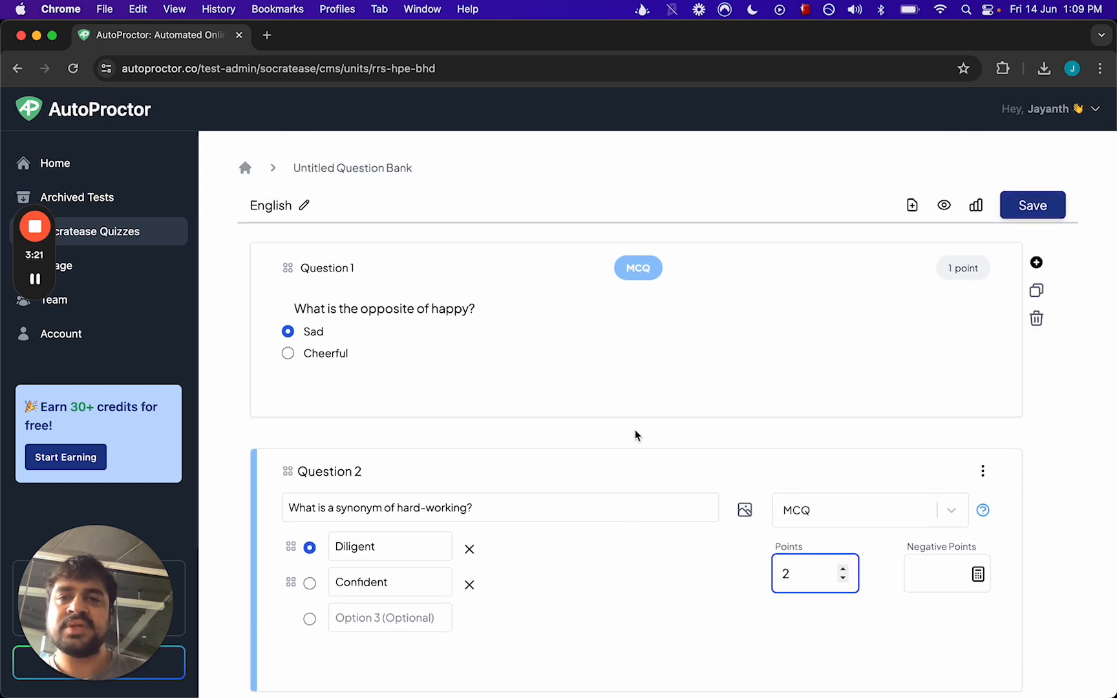
scroll(756, 425, "down", 2)
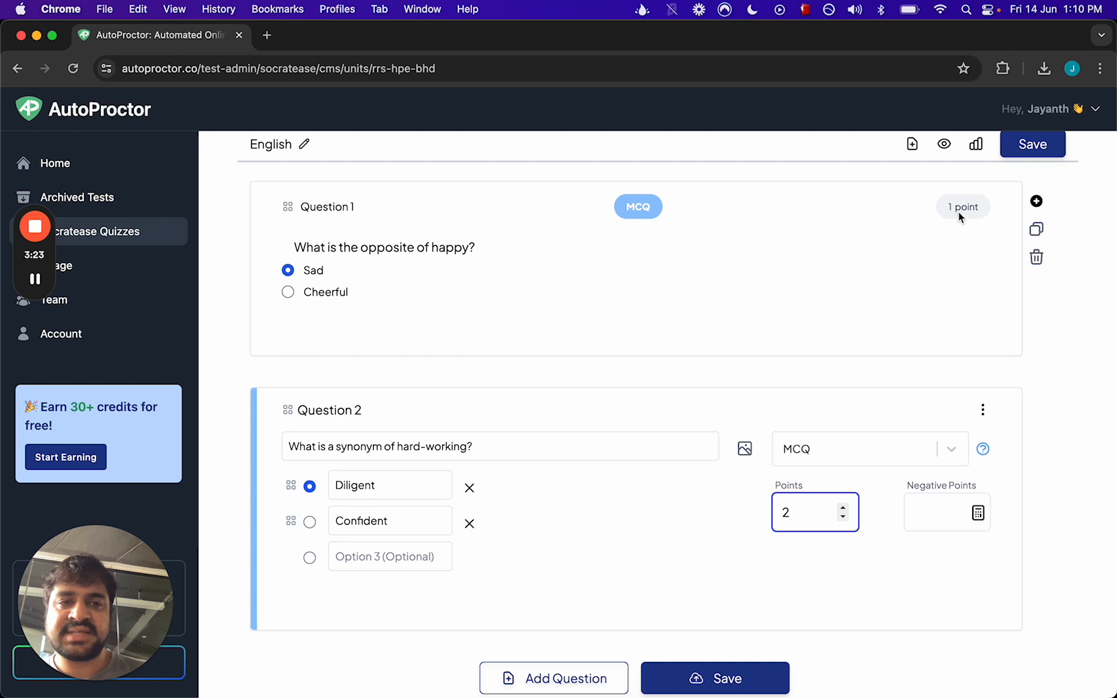
scroll(742, 498, "down", 1)
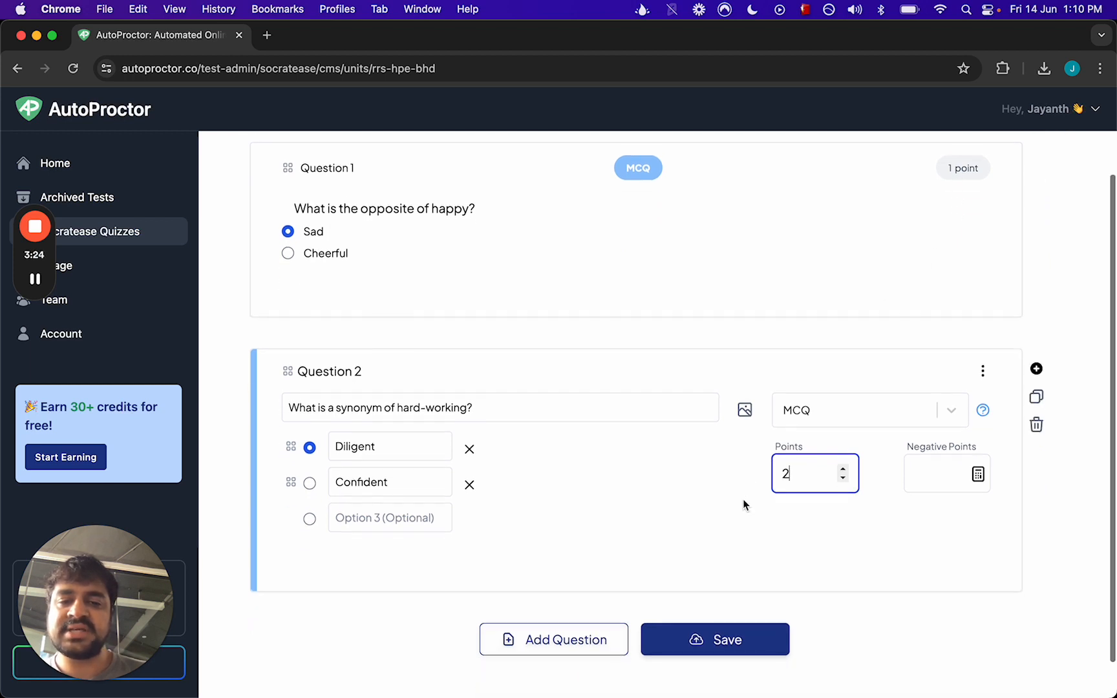
left_click(724, 640)
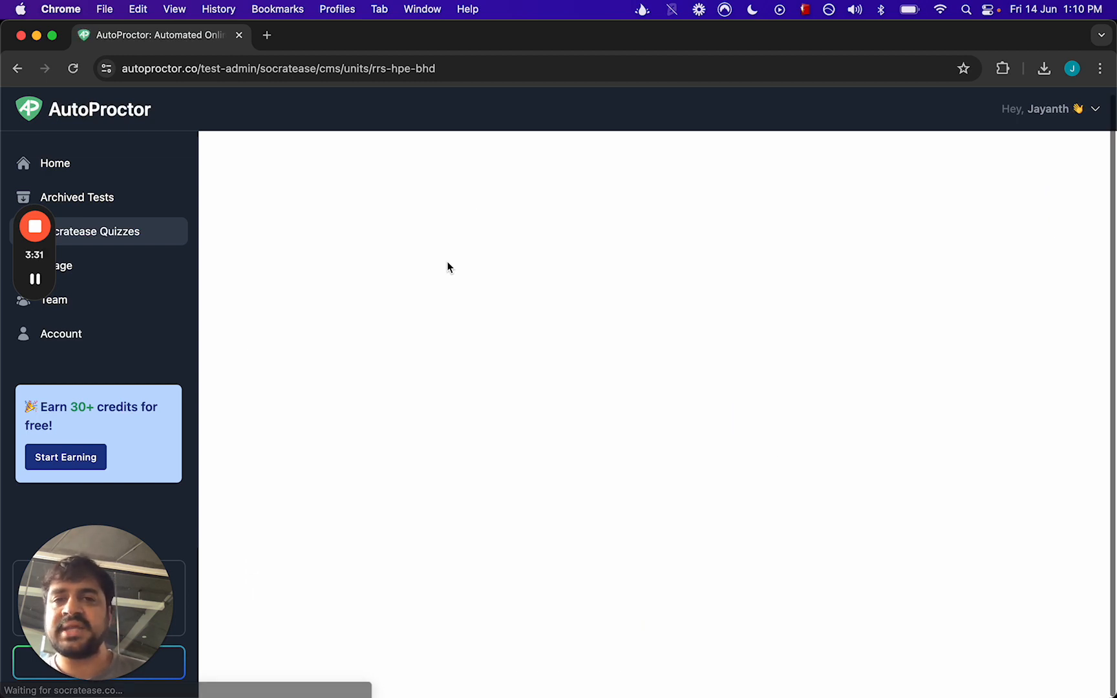
left_click(111, 234)
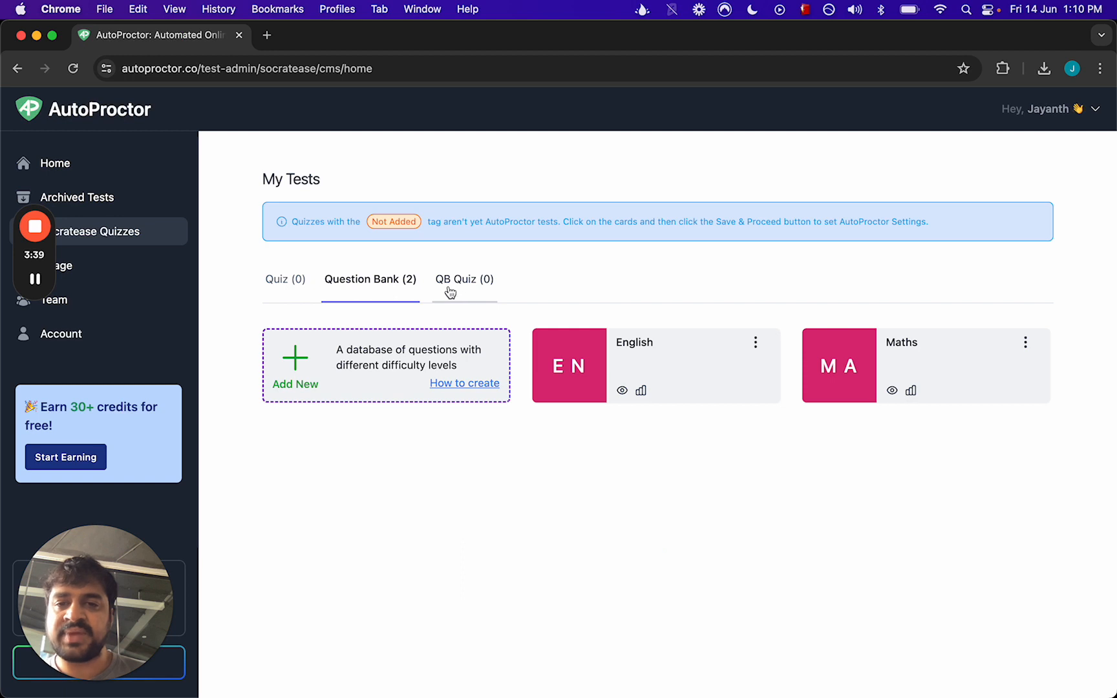
- Start a new question bank quiz and choose Maths as its first question bank
left_click(474, 283)
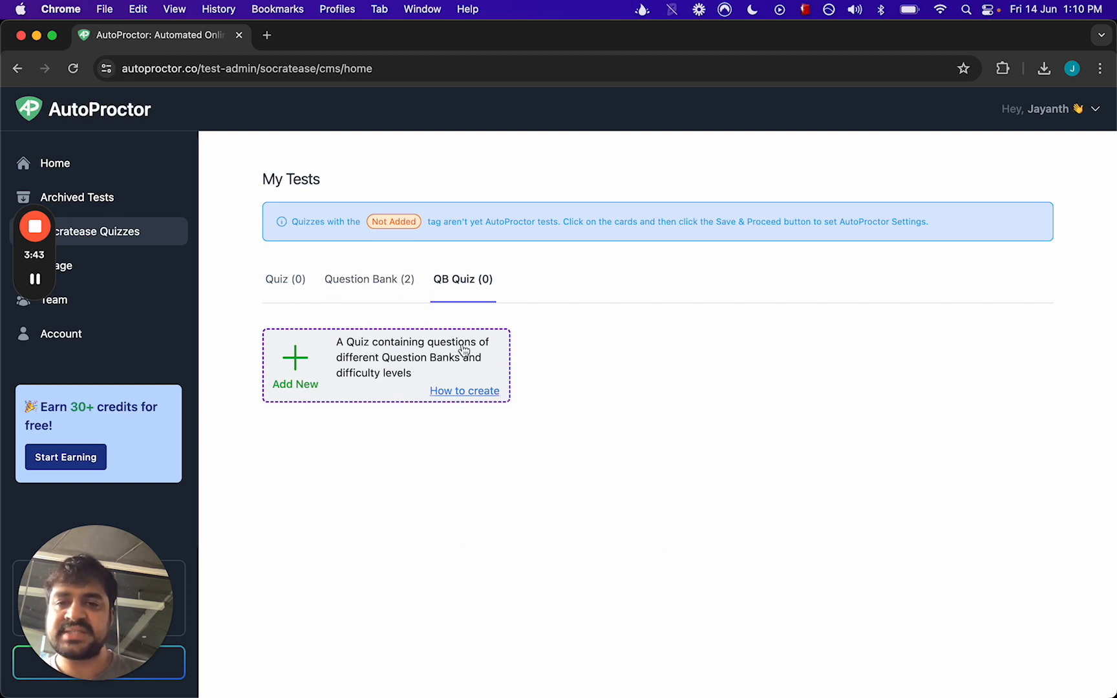
left_click(391, 367)
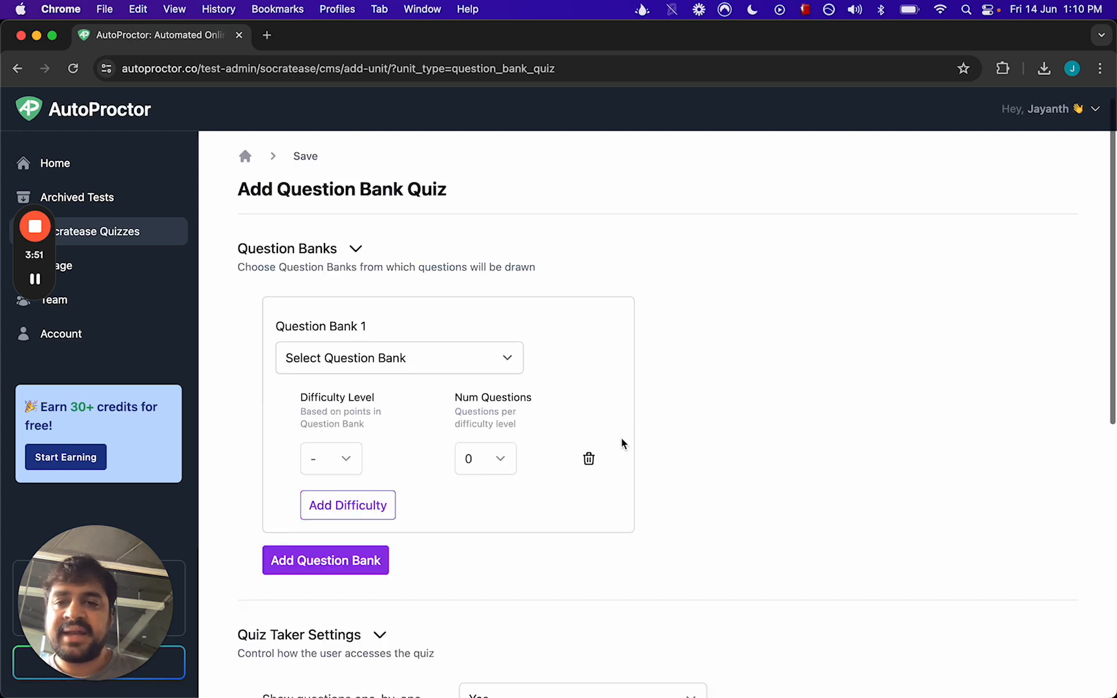
scroll(621, 439, "down", 1)
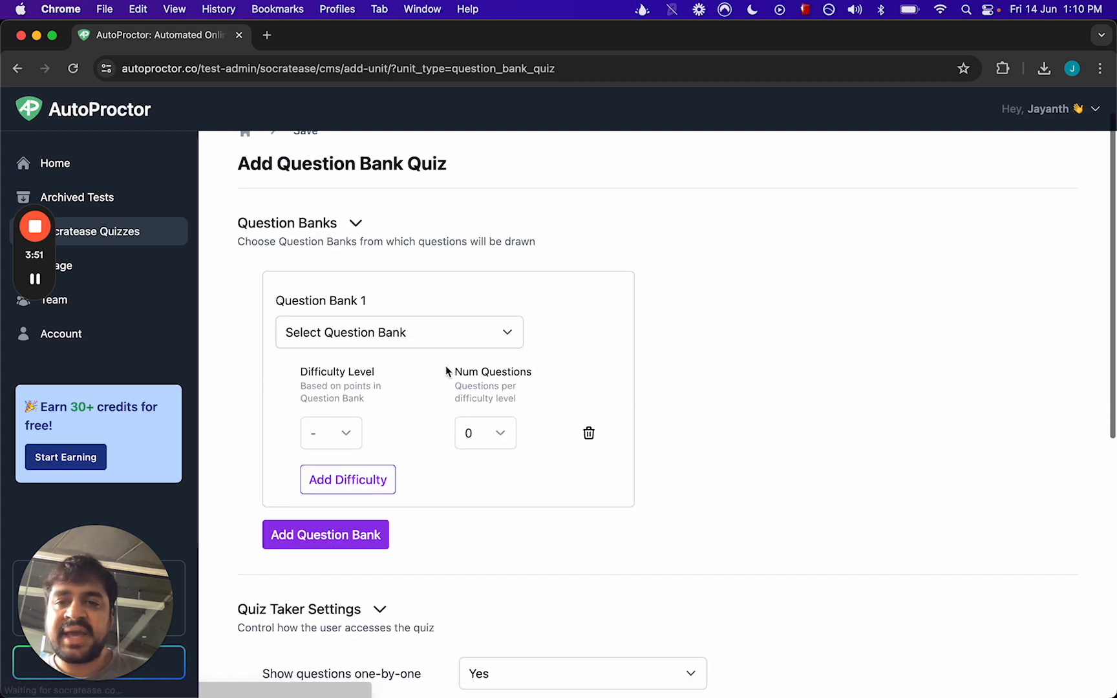
left_click(374, 333)
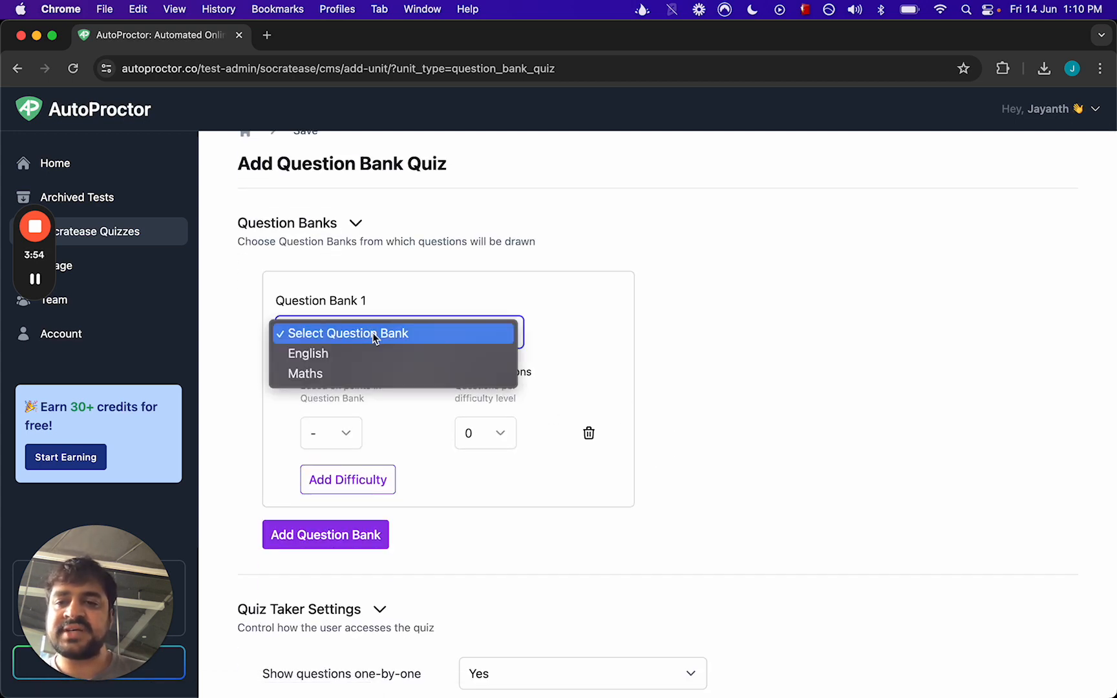
left_click(336, 374)
- Set the Maths bank to draw 1 question of difficulty level 1
scroll(580, 373, "down", 3)
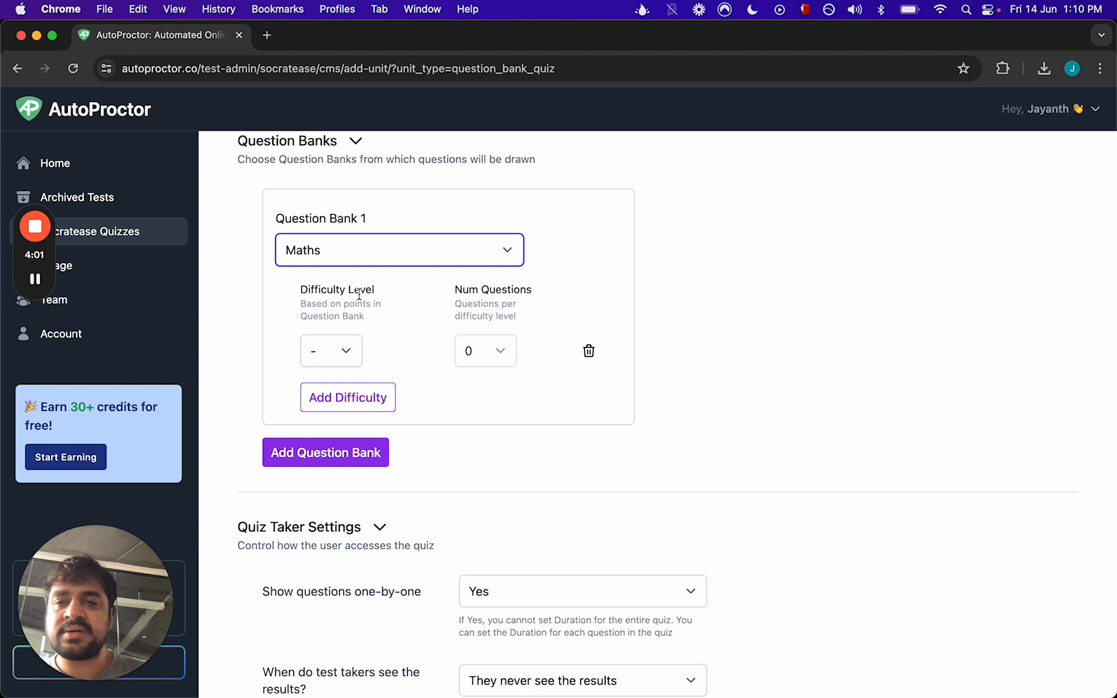
left_click(325, 353)
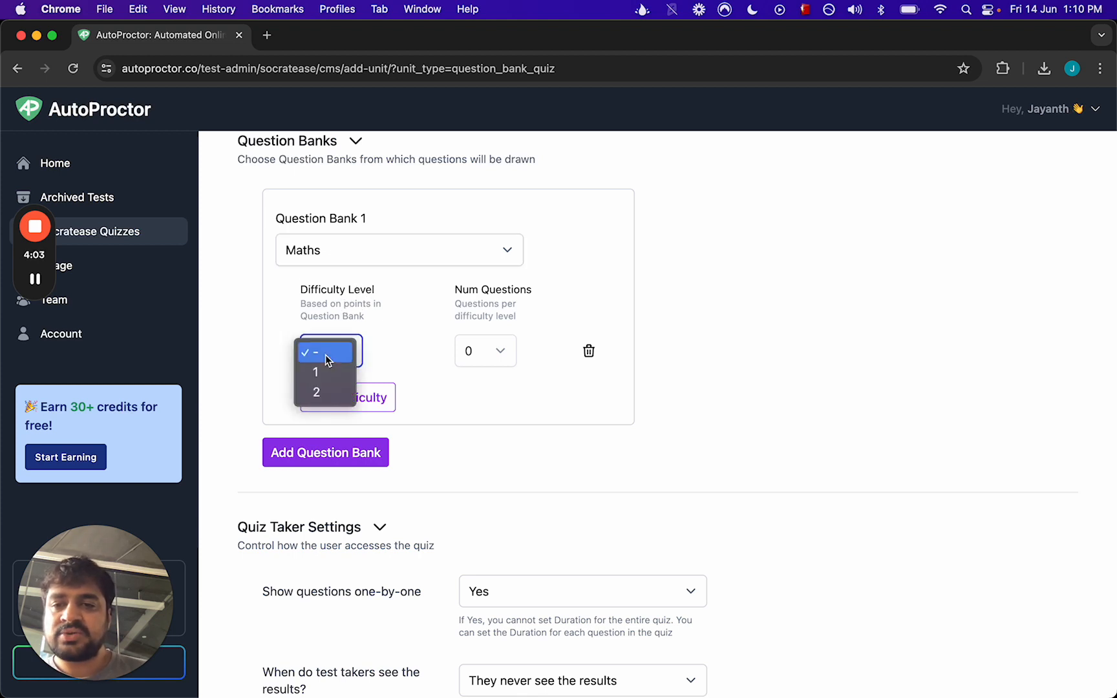
left_click(325, 372)
left_click(478, 355)
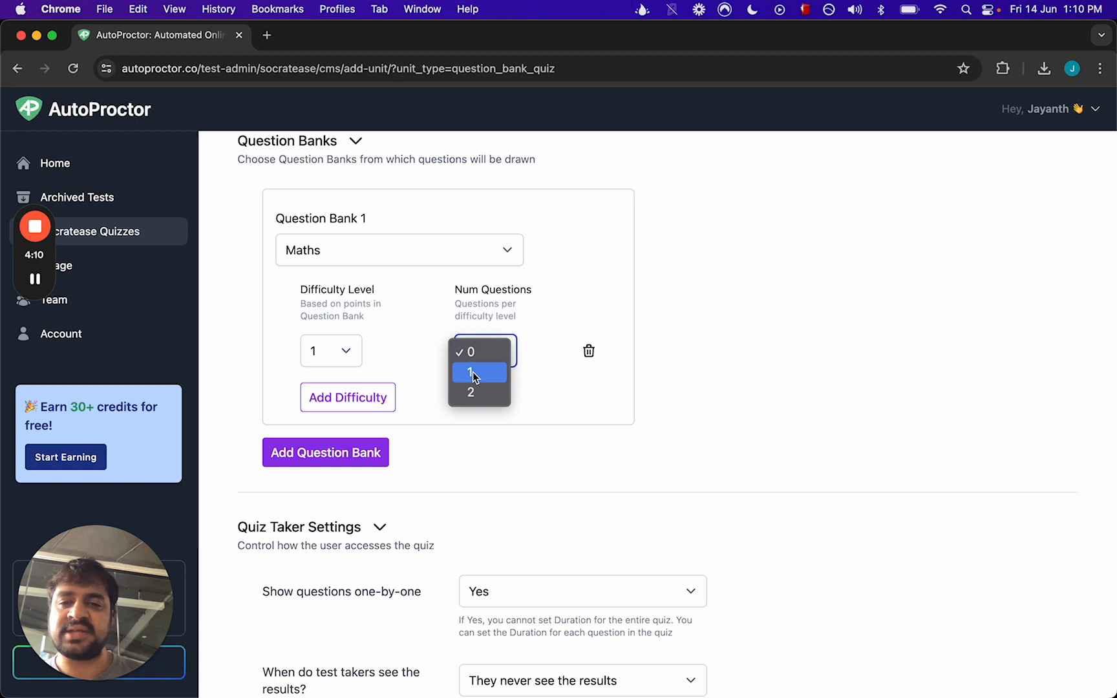
left_click(472, 371)
- Add a second difficulty row to the Maths bank that draws 1 question of difficulty level 2
left_click(349, 396)
left_click(321, 387)
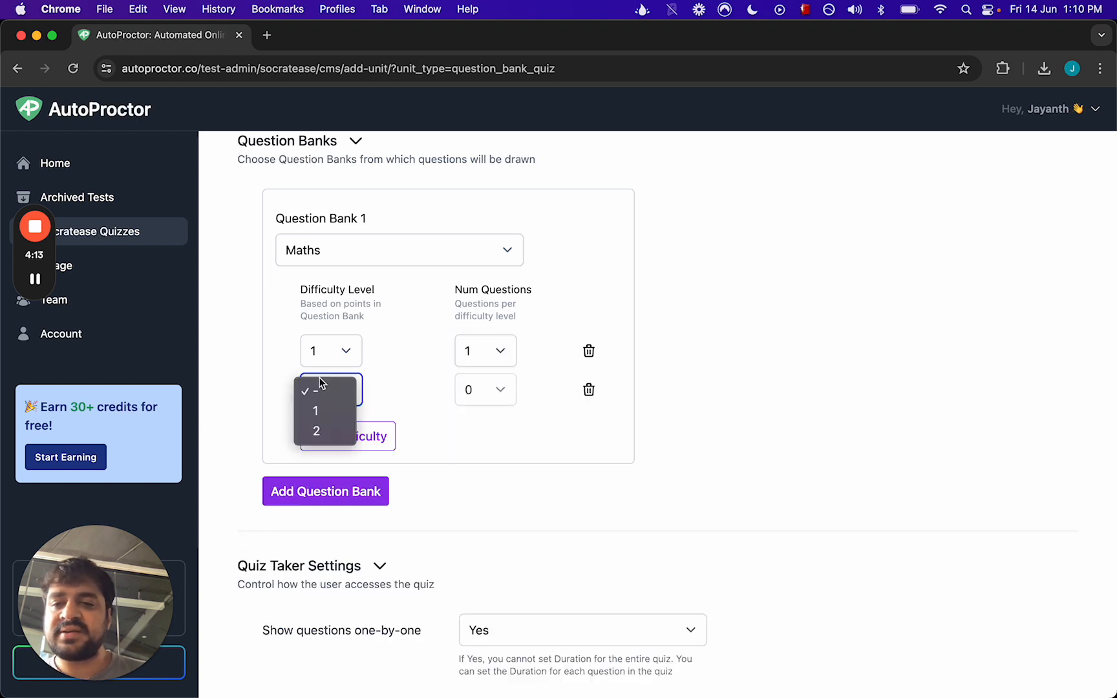
left_click(321, 430)
left_click(507, 390)
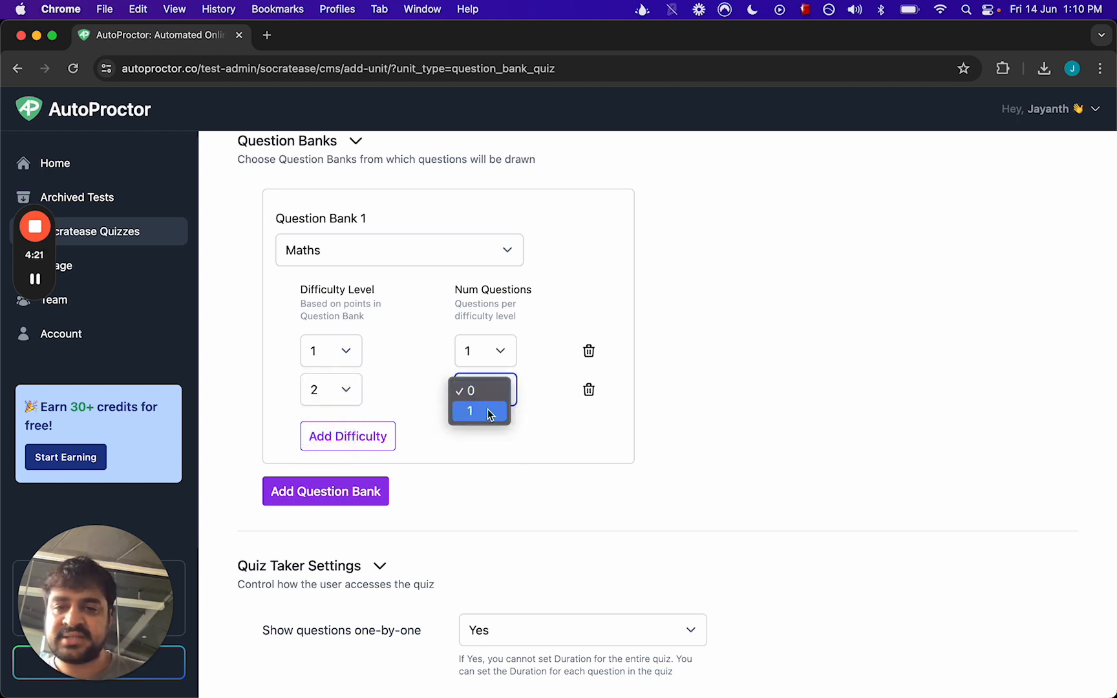
left_click(489, 411)
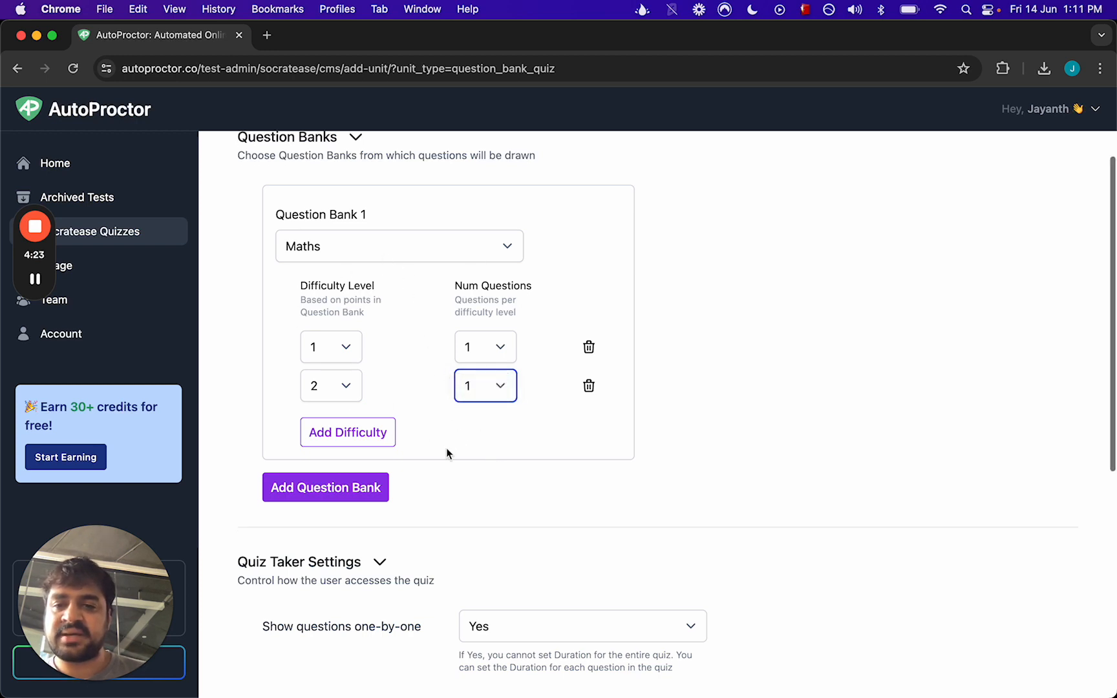
- Add a second question bank to the quiz and choose English for it
scroll(448, 454, "down", 1)
left_click(340, 477)
left_click(371, 508)
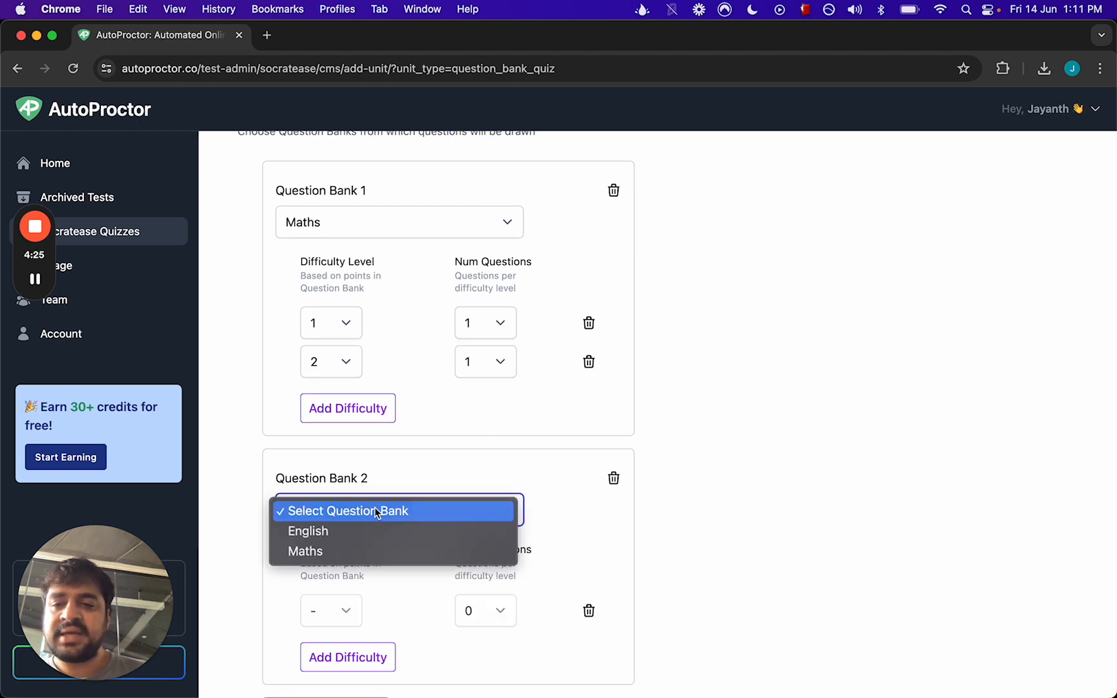
left_click(360, 529)
- Set the English bank to draw 1 question of difficulty level 1
scroll(491, 467, "down", 2)
scroll(493, 470, "down", 1)
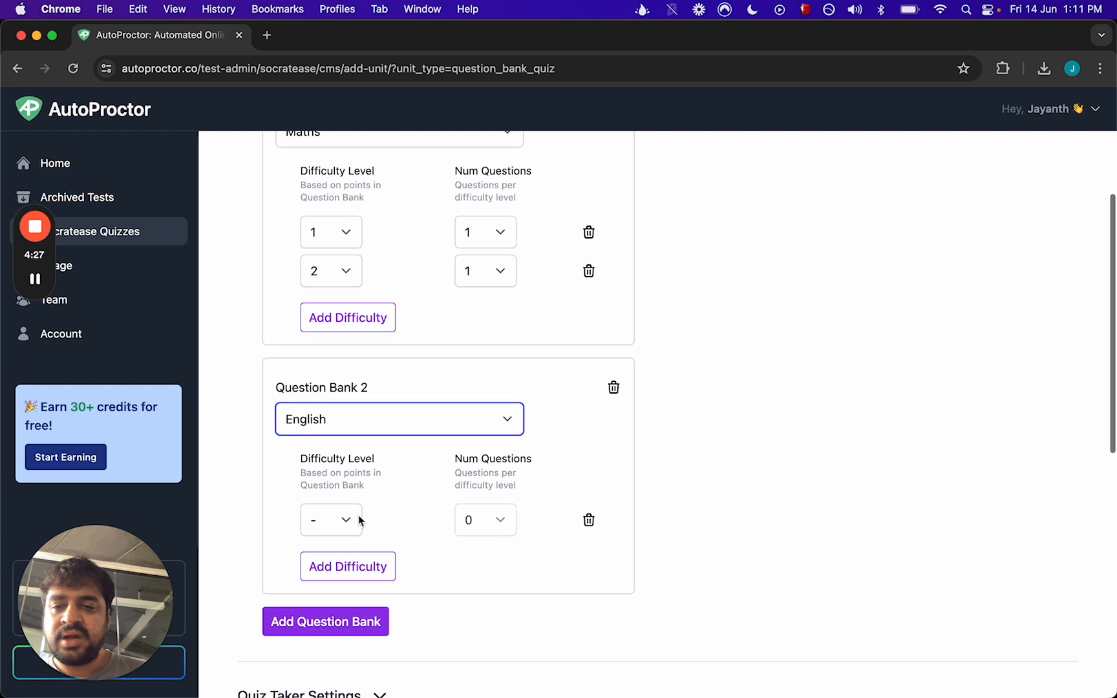
left_click(343, 520)
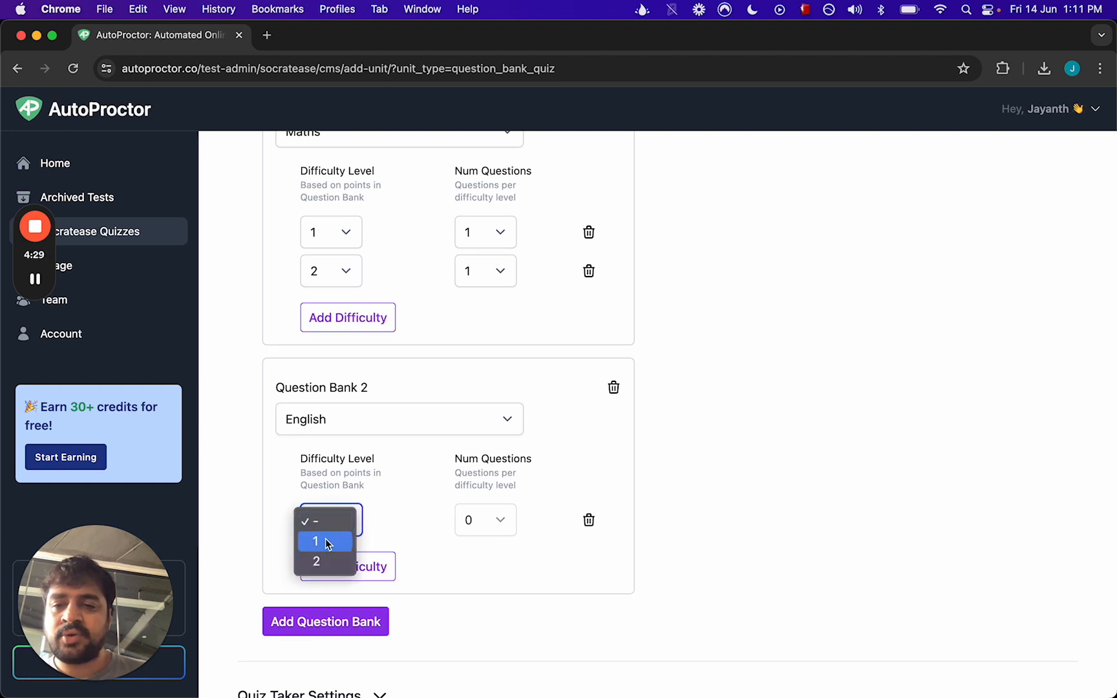
left_click(325, 541)
left_click(481, 525)
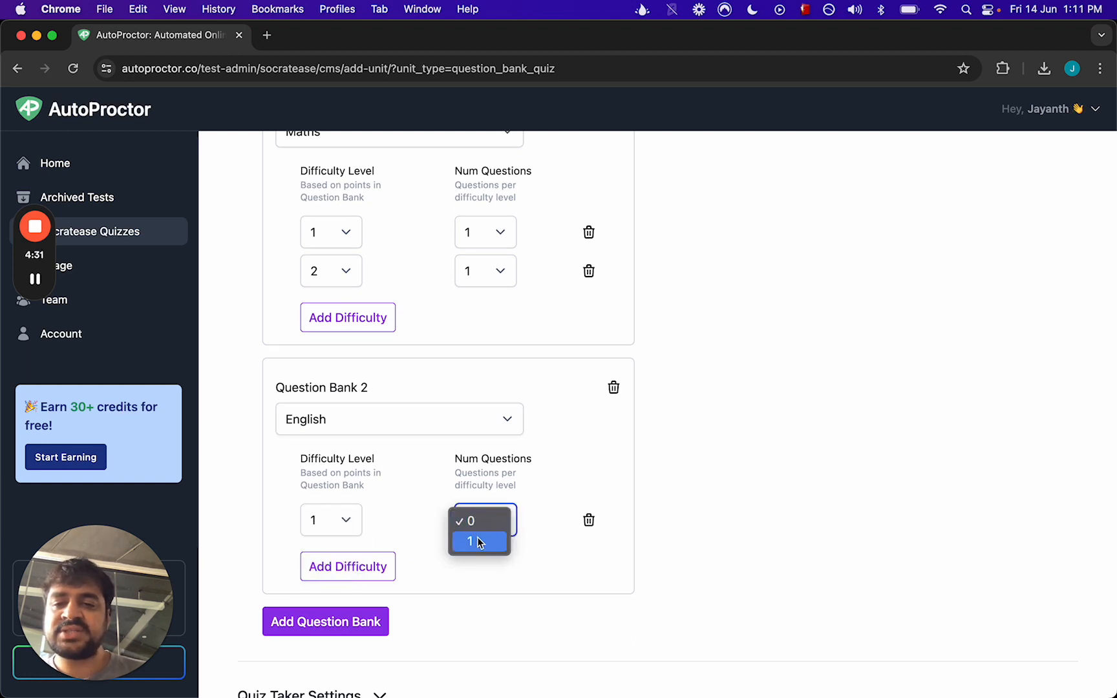
left_click(479, 542)
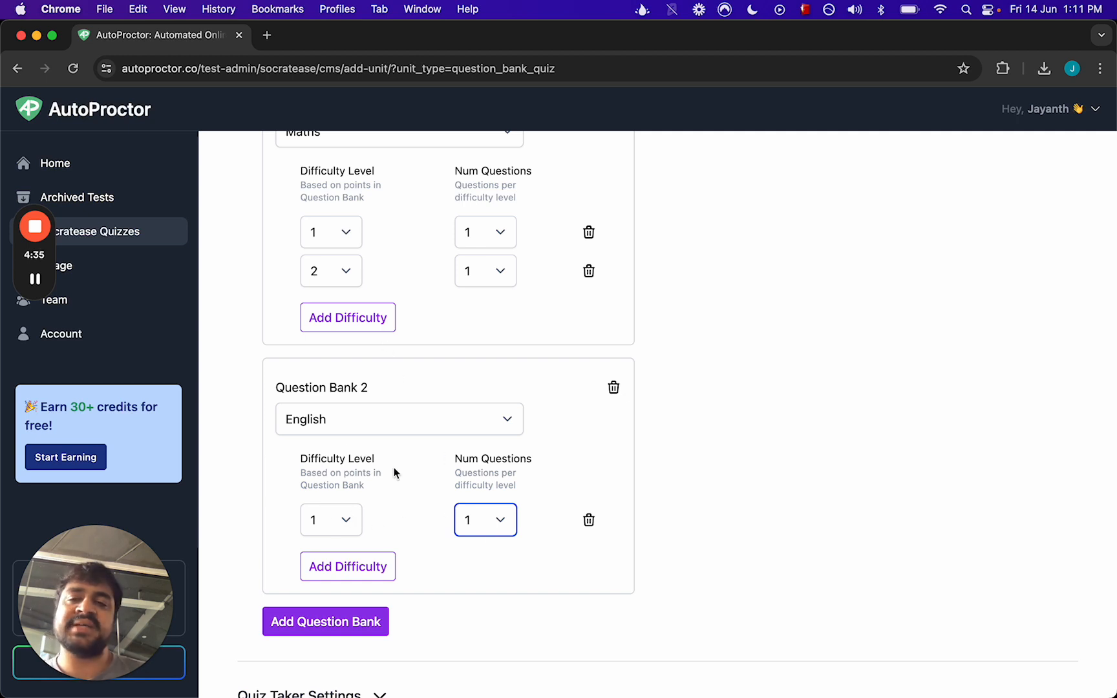
- Save the new question bank quiz with its current quiz taker settings and proceed to its test settings
scroll(482, 404, "up", 3)
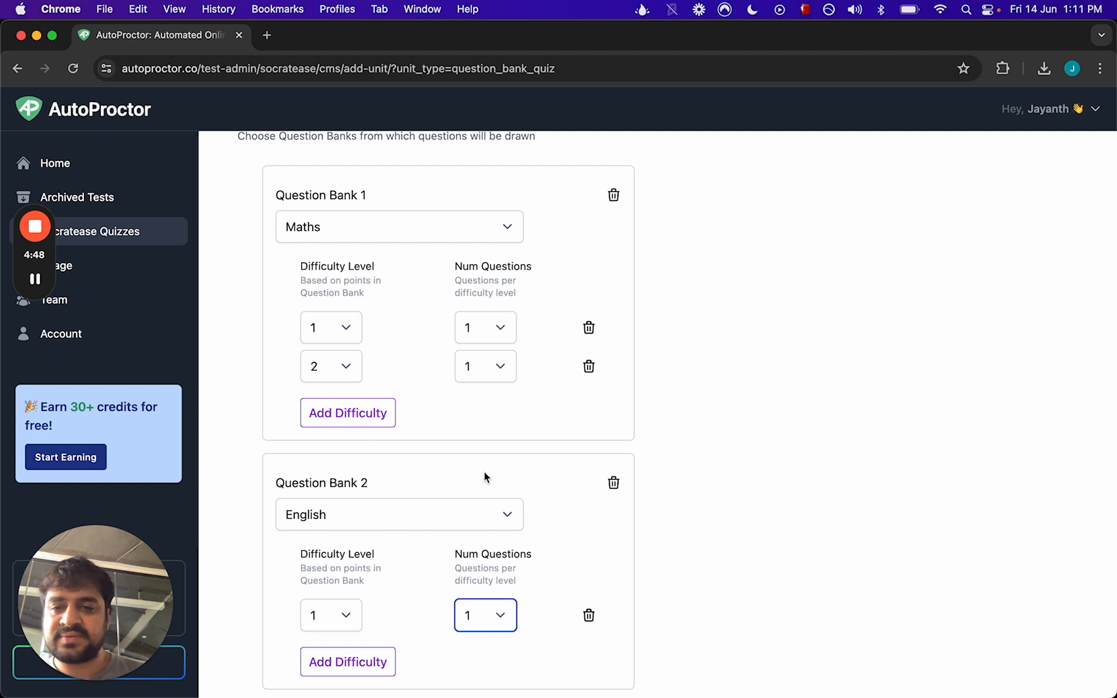
scroll(448, 499, "down", 10)
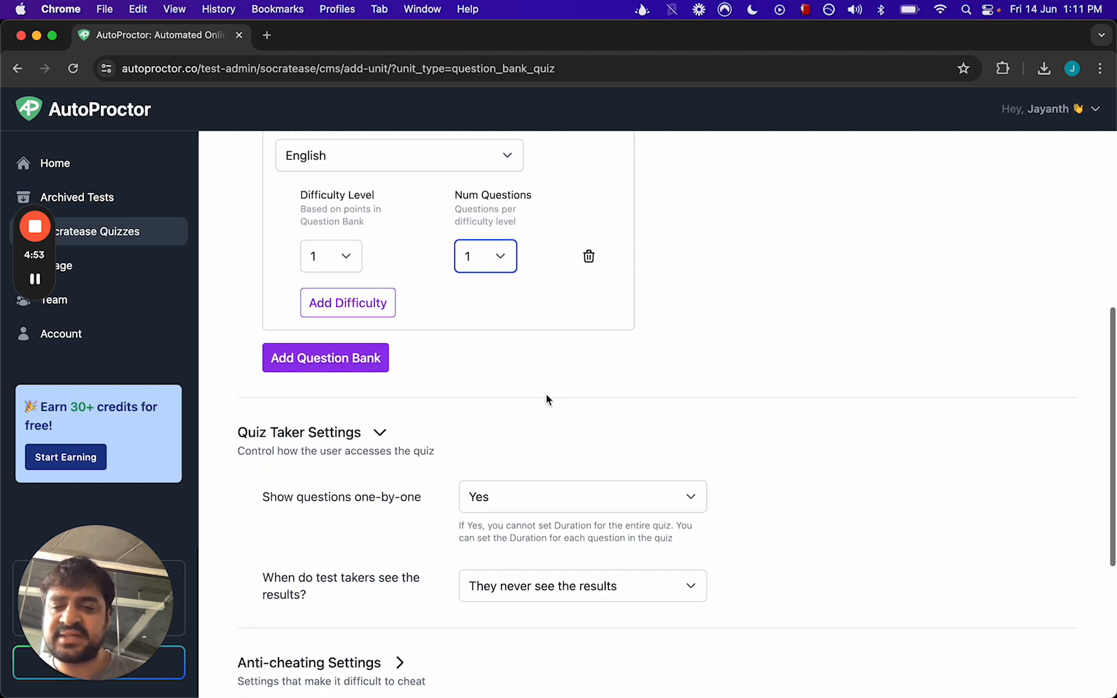
scroll(546, 396, "down", 7)
scroll(546, 400, "down", 1)
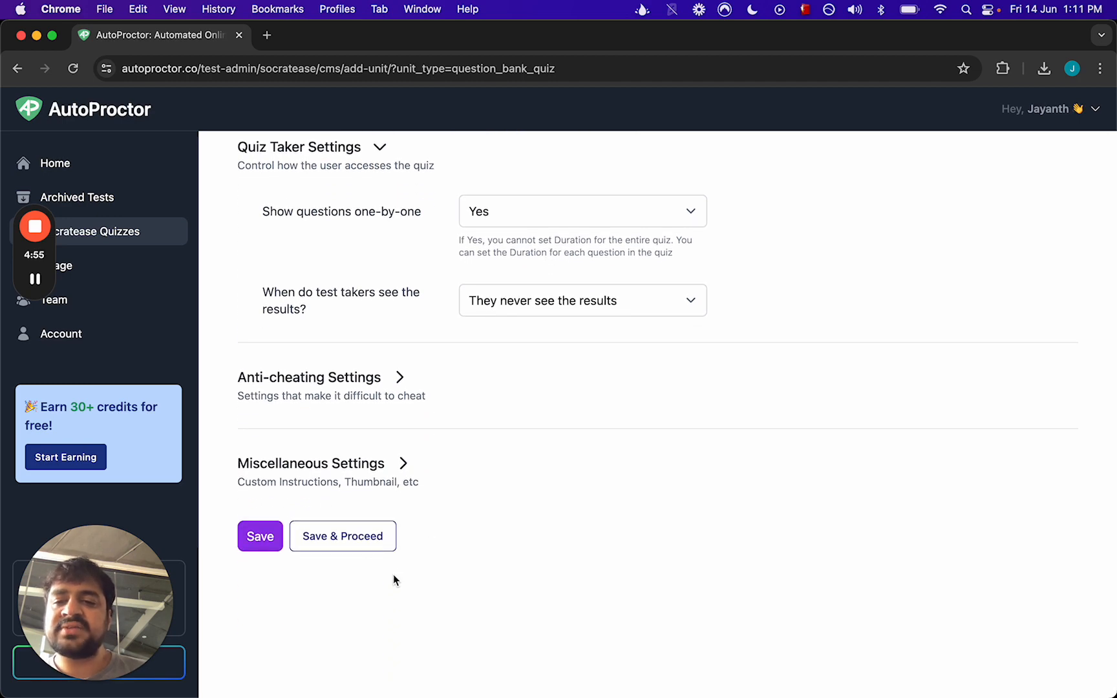
scroll(440, 472, "up", 7)
scroll(439, 472, "down", 6)
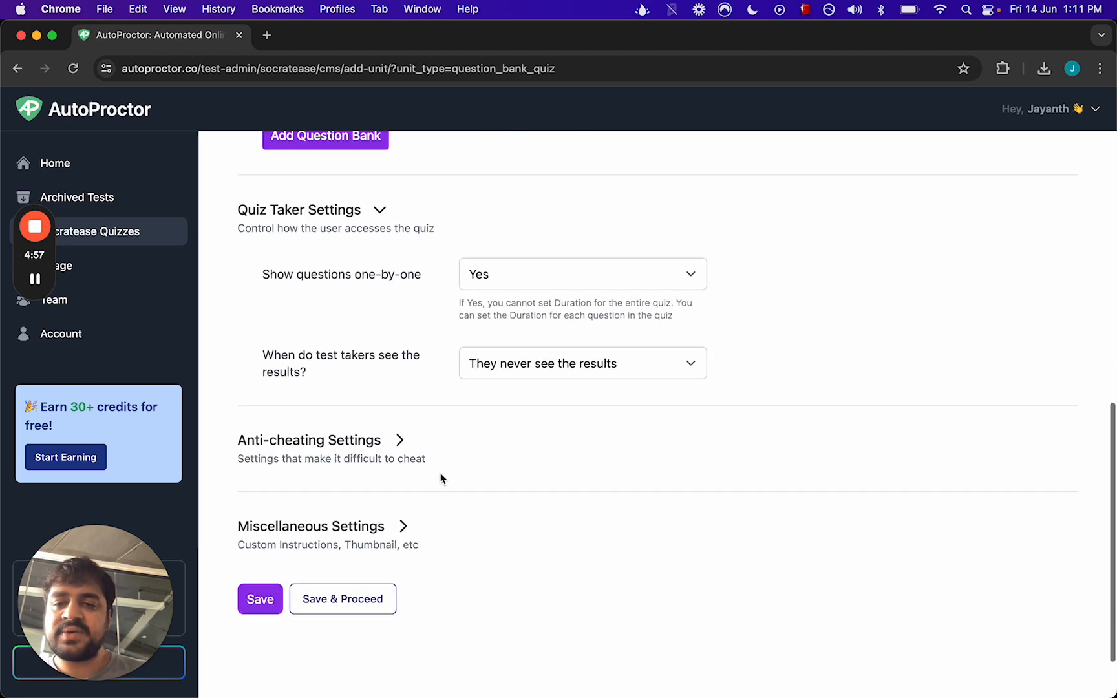
left_click(355, 607)
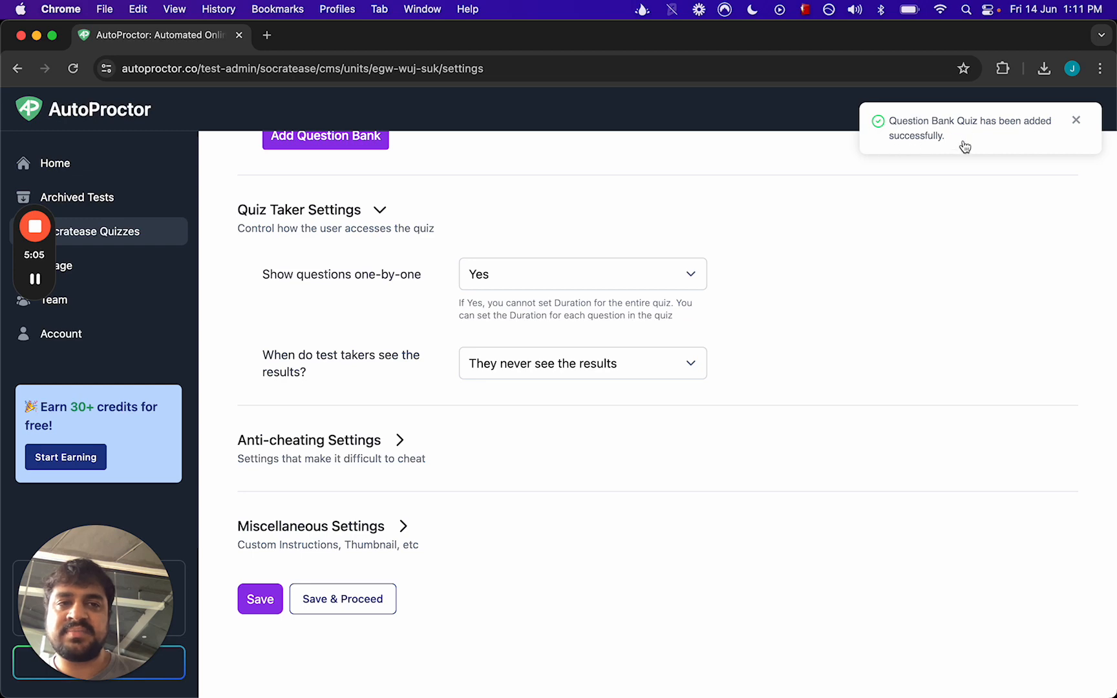
scroll(707, 236, "up", 3)
scroll(706, 236, "down", 5)
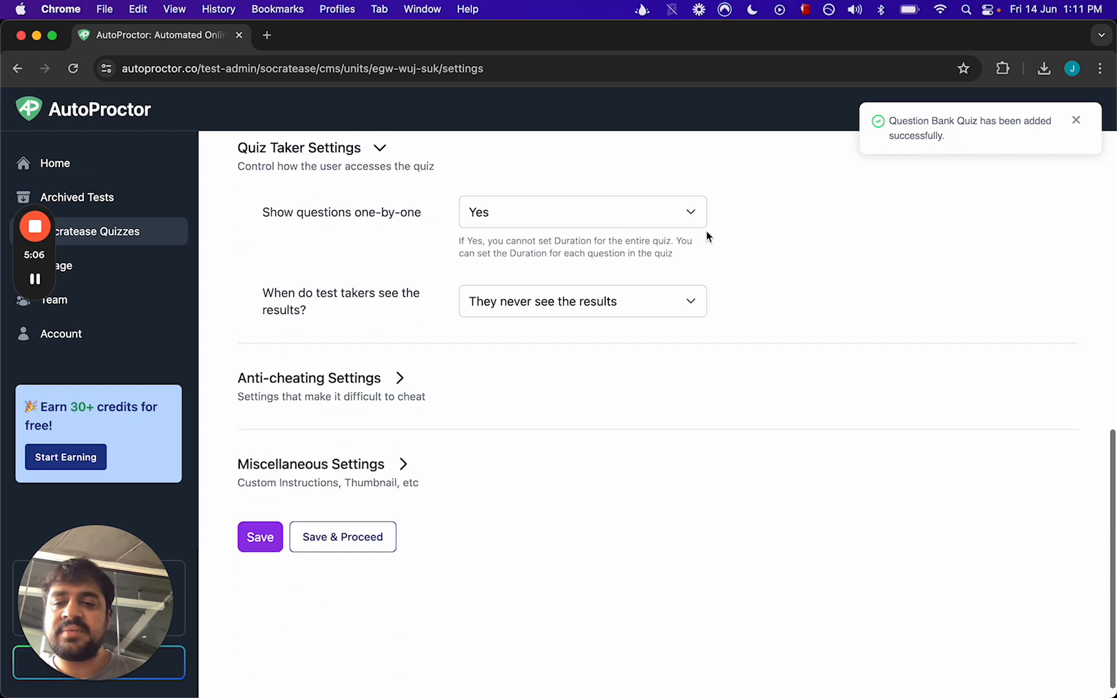
left_click(336, 523)
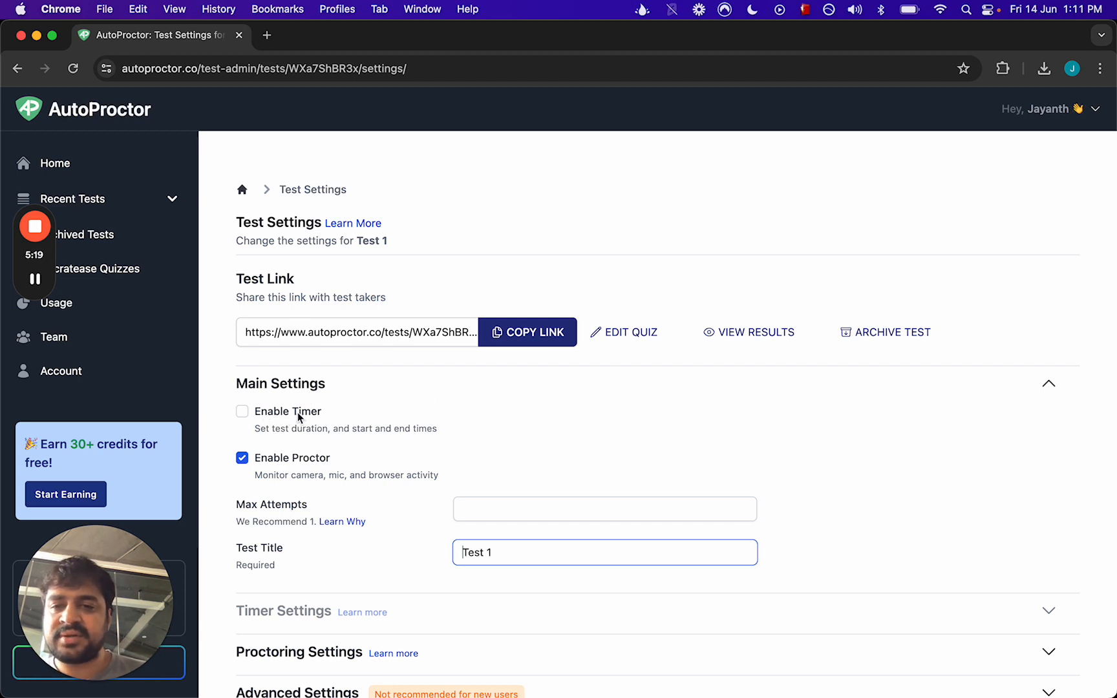
- Change the test title to Aptitude Test
scroll(404, 481, "down", 3)
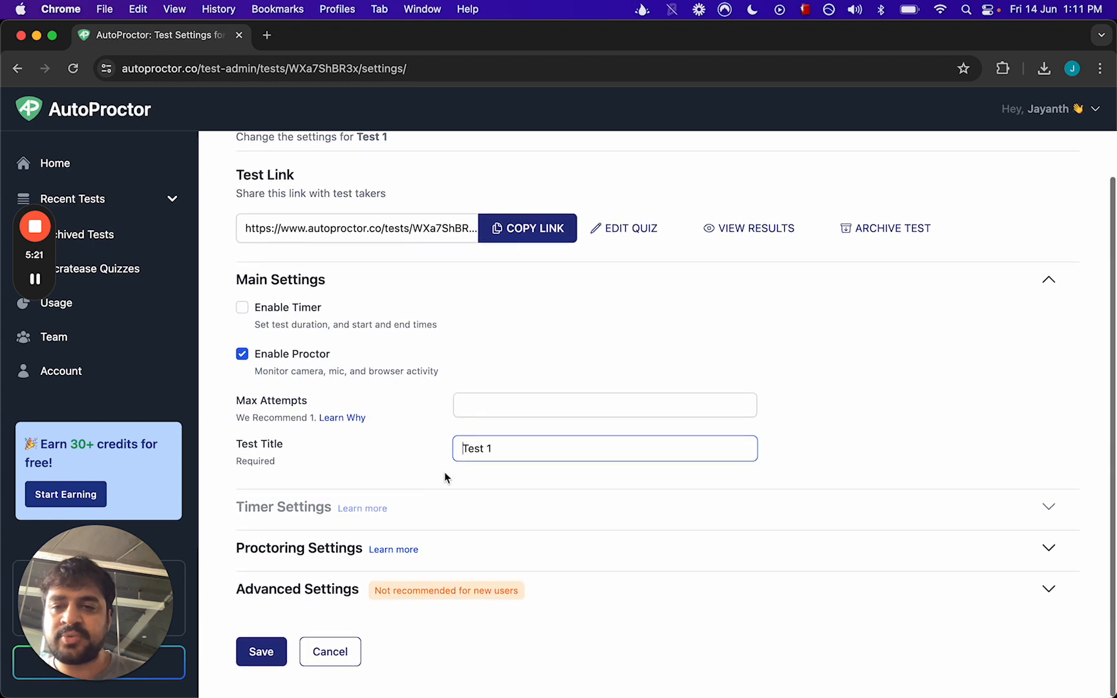
left_click_drag(517, 450, 431, 449)
type("Aptit")
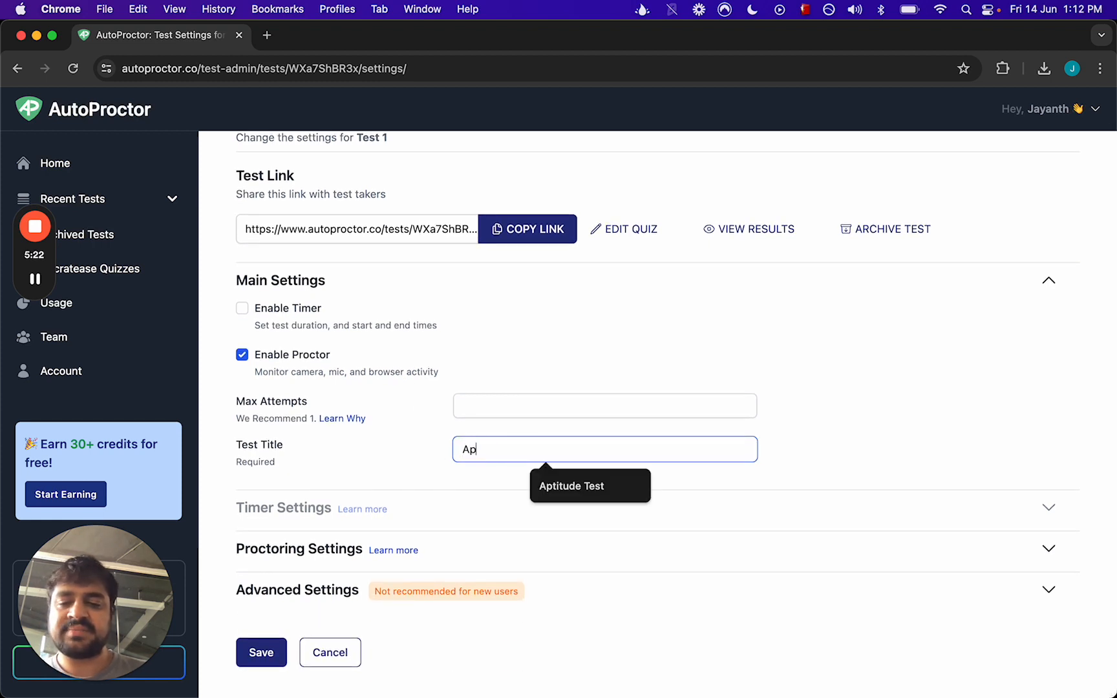
left_click(552, 488)
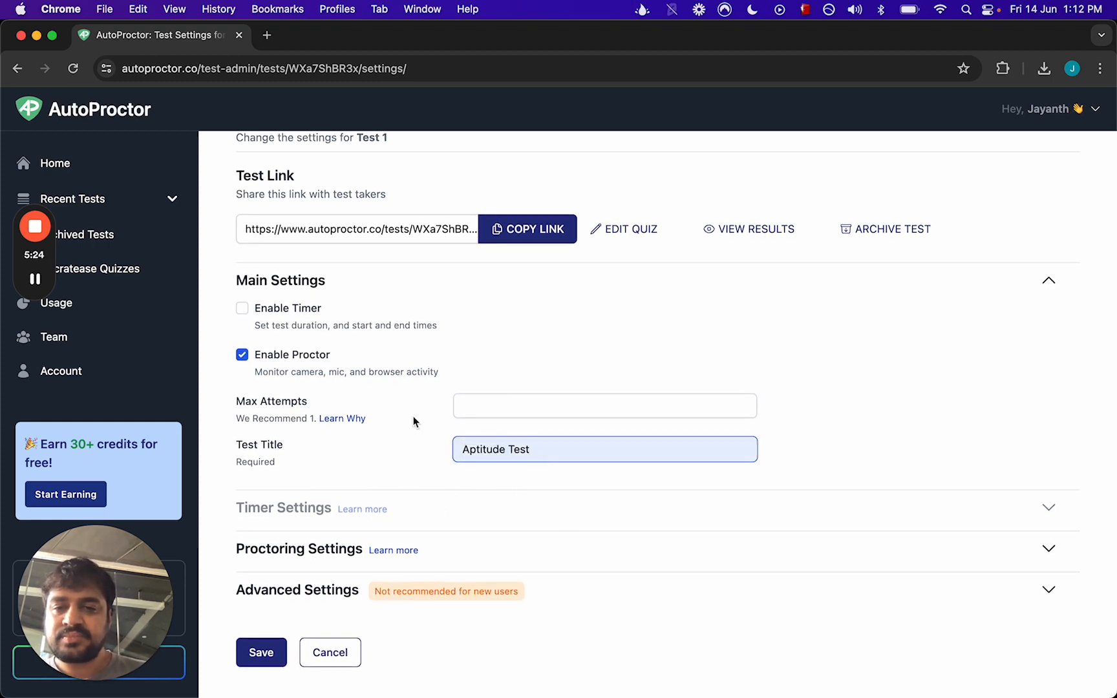
- Turn off Camera, Microphone and Photos at Random tracking in the proctoring settings and save the test settings
left_click(460, 554)
scroll(456, 554, "down", 4)
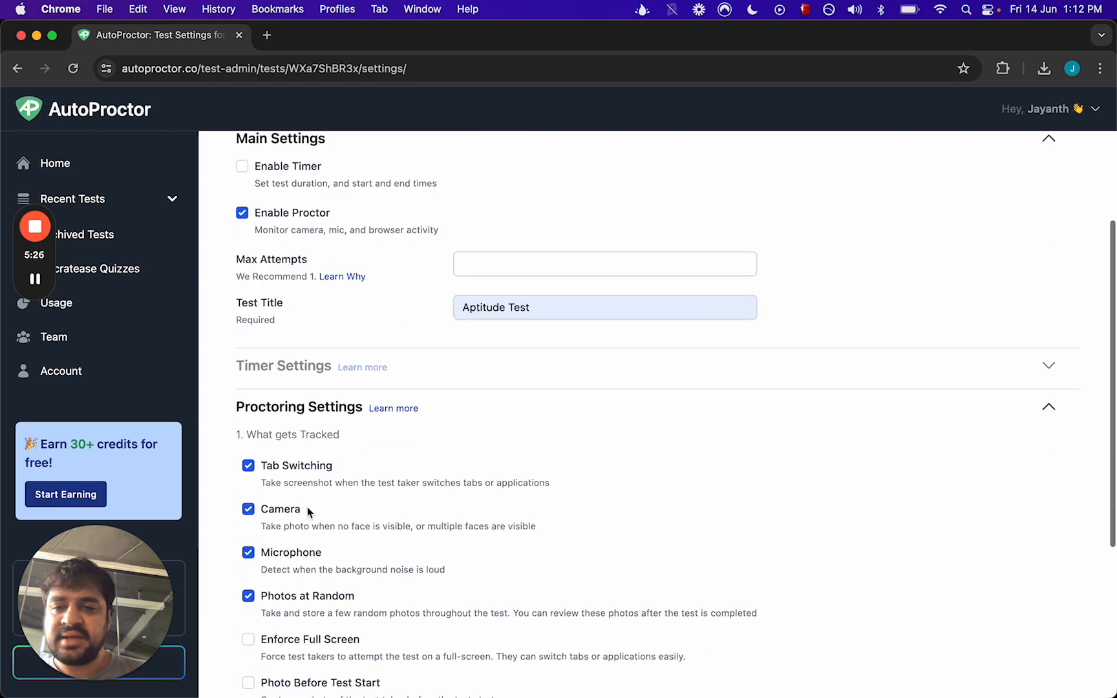
left_click(248, 510)
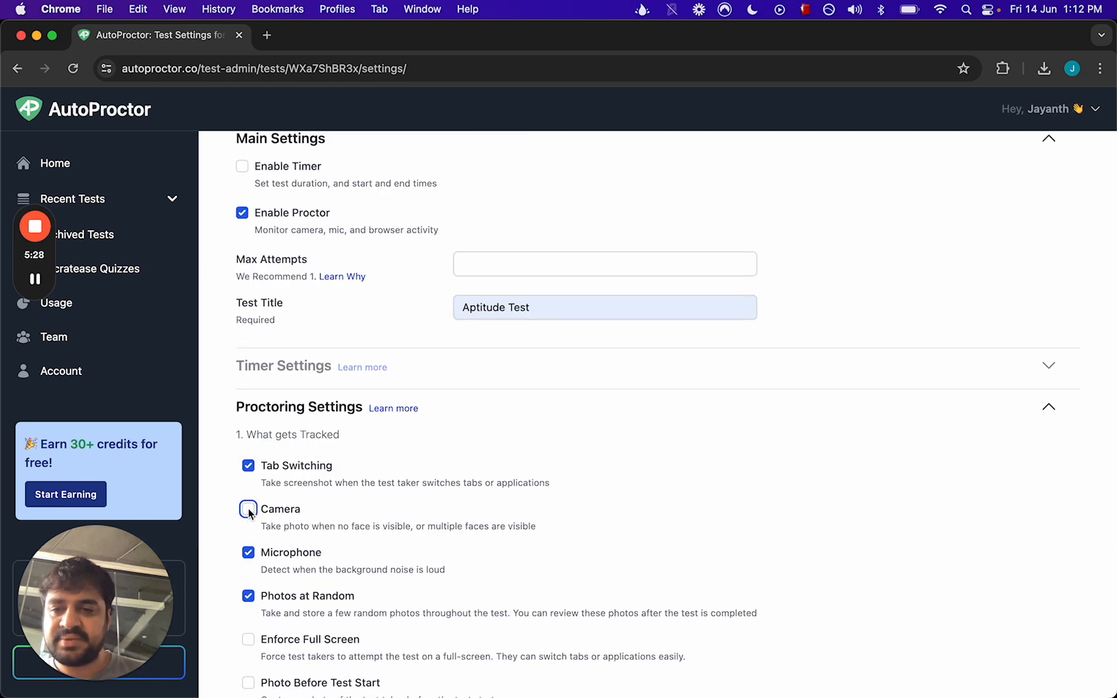
left_click(248, 552)
left_click(248, 595)
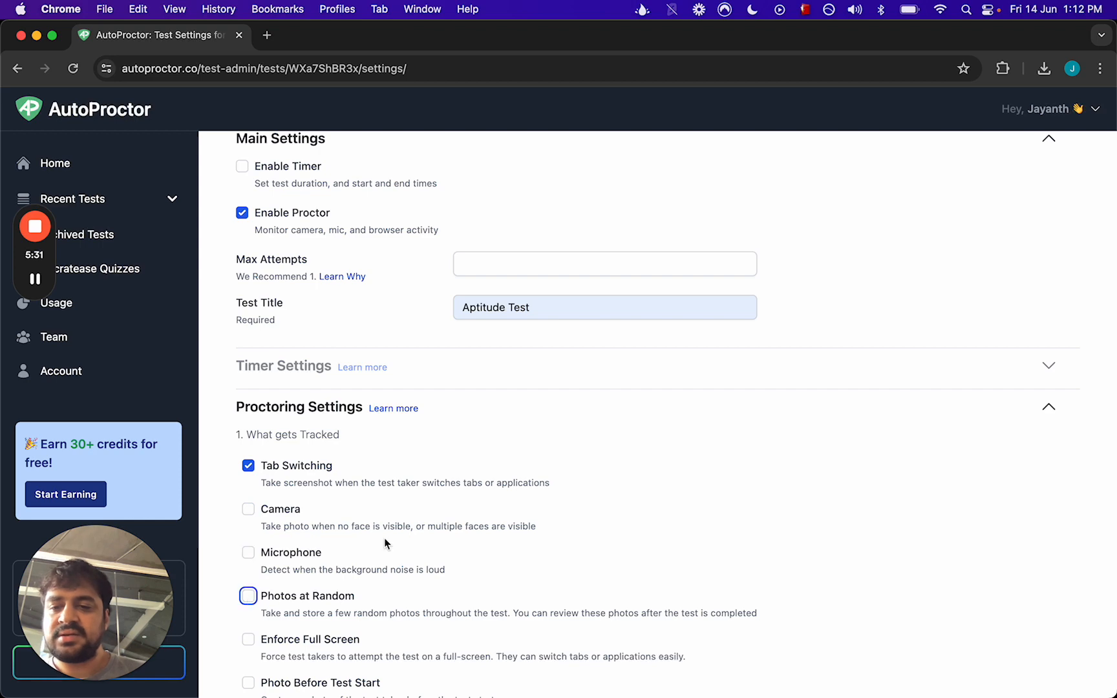
scroll(383, 538, "down", 5)
left_click(271, 654)
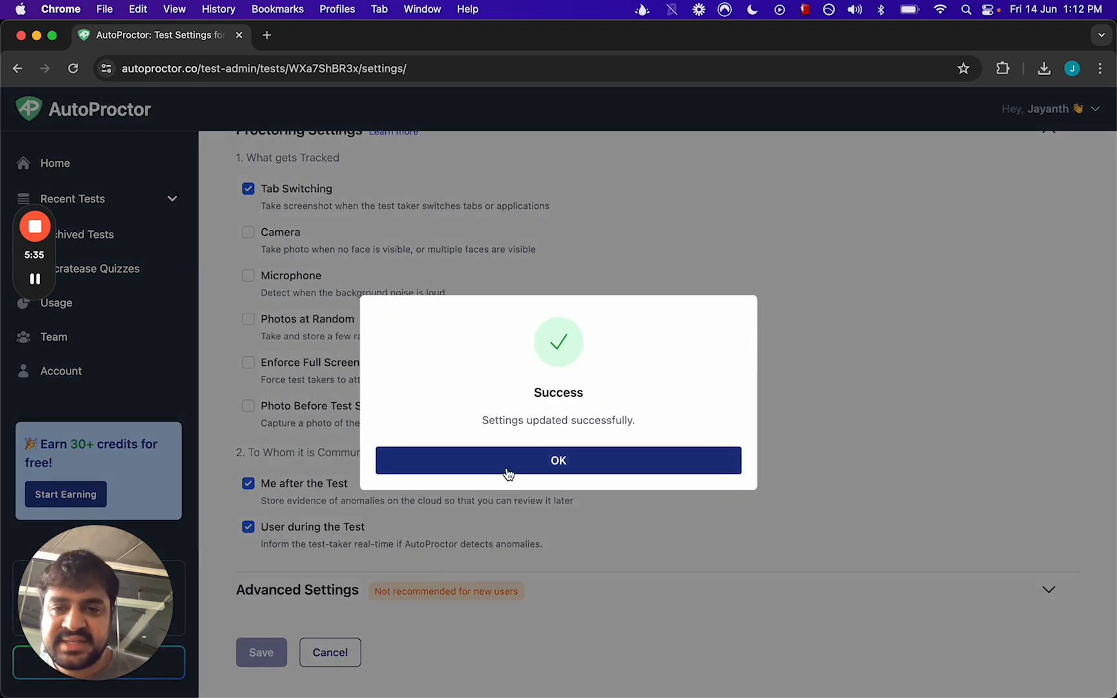
left_click(508, 474)
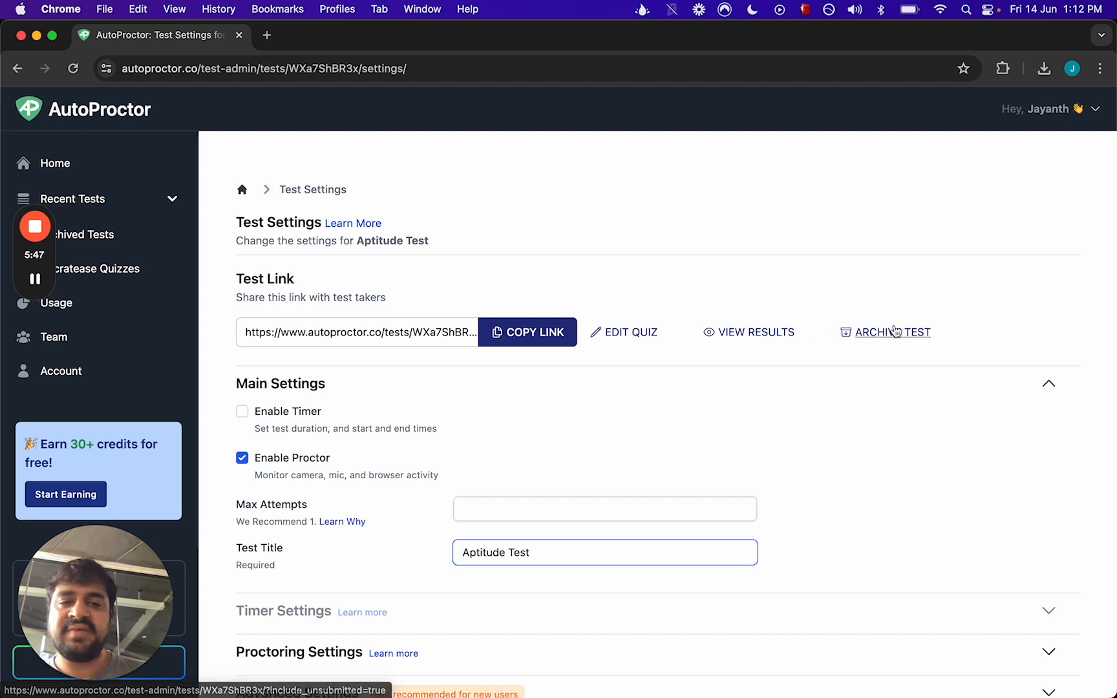
- Copy the Aptitude Test link and load it in the other Chrome window signed in with the test taker's profile
left_click(521, 338)
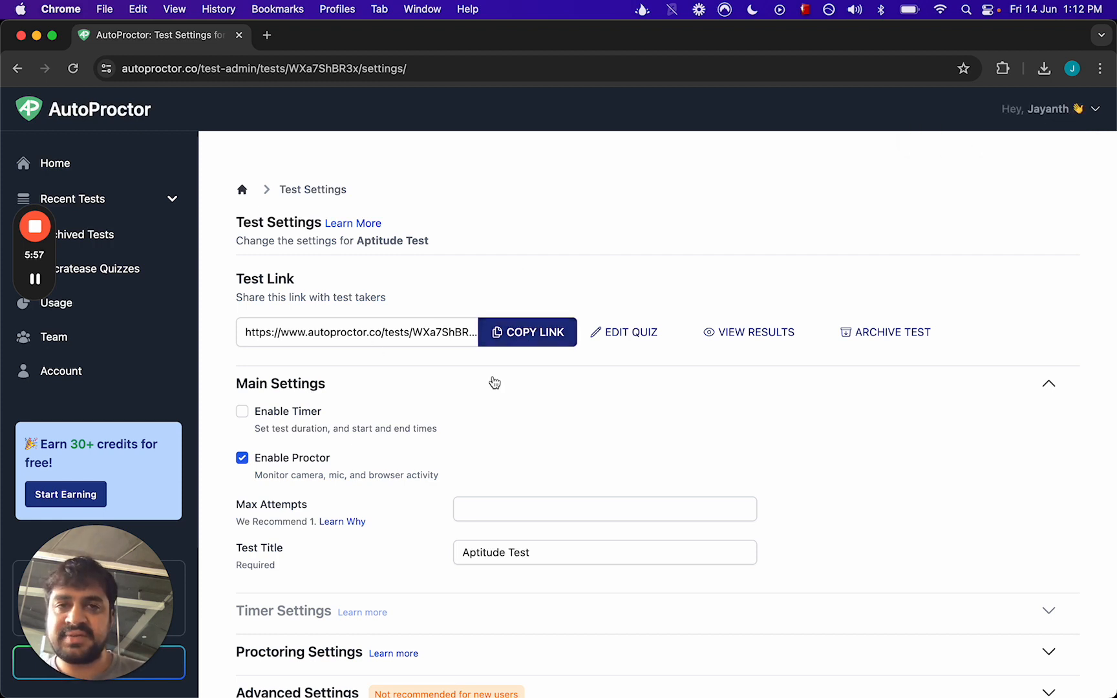
key("ctrl+Right")
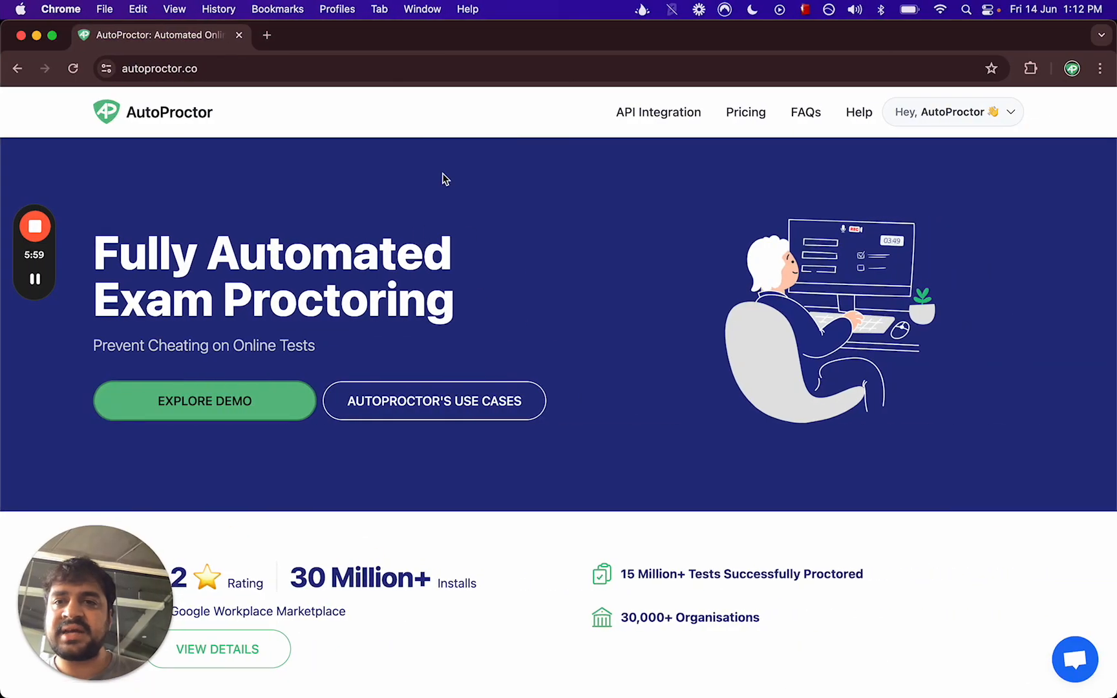
left_click(296, 69)
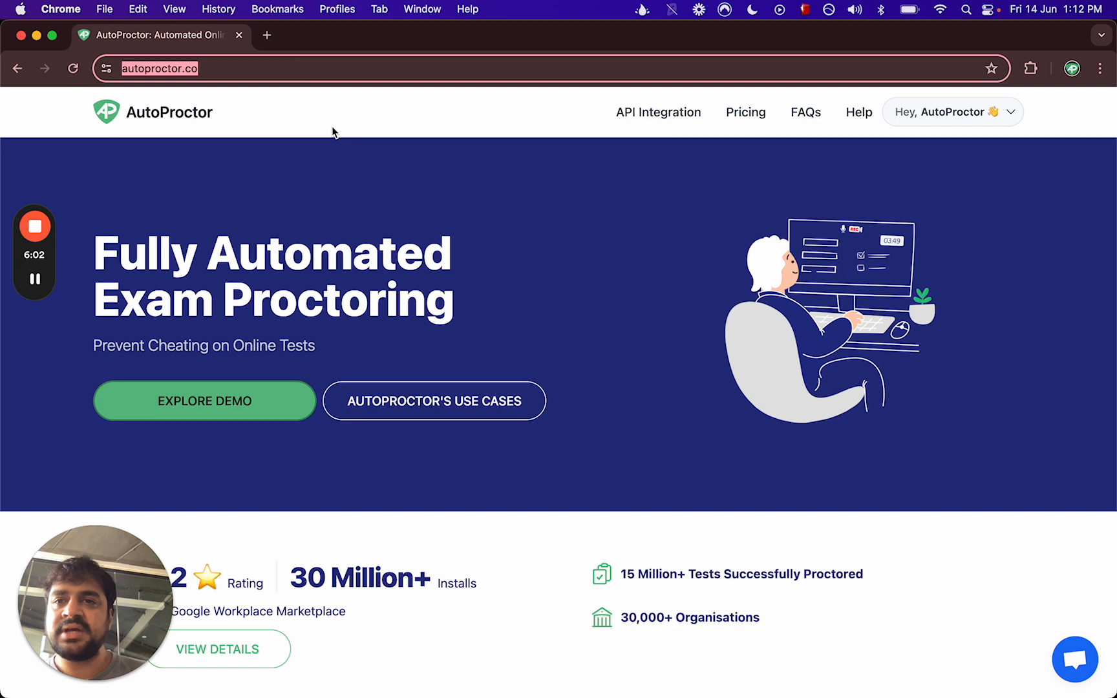
type("https://www.autoproctor.co/tests/WXa7ShBR3x/load")
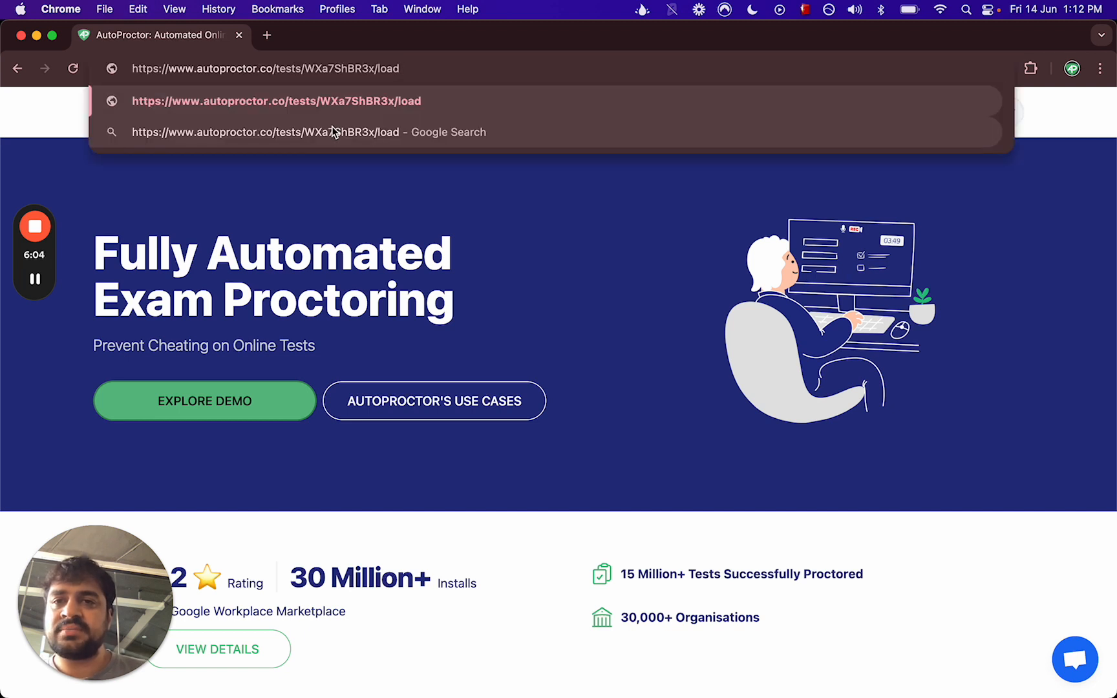
key("Return")
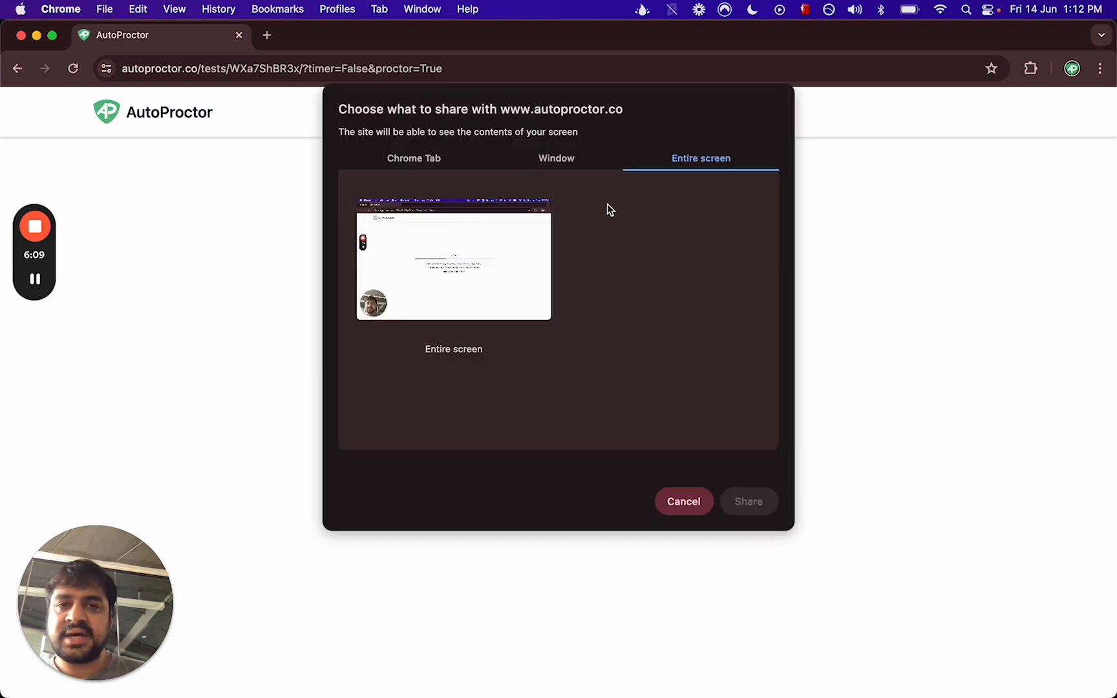
- Share the entire screen to start the test and submit Cheerful as the answer to question 1
left_click(515, 261)
left_click(752, 506)
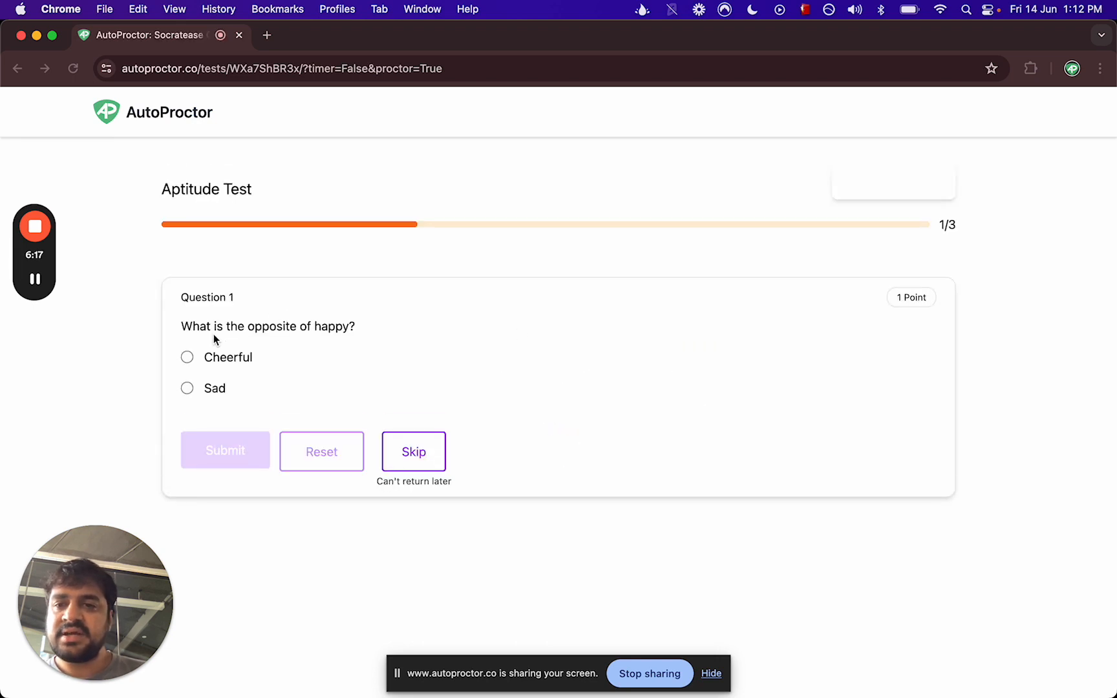
left_click(187, 358)
left_click(248, 454)
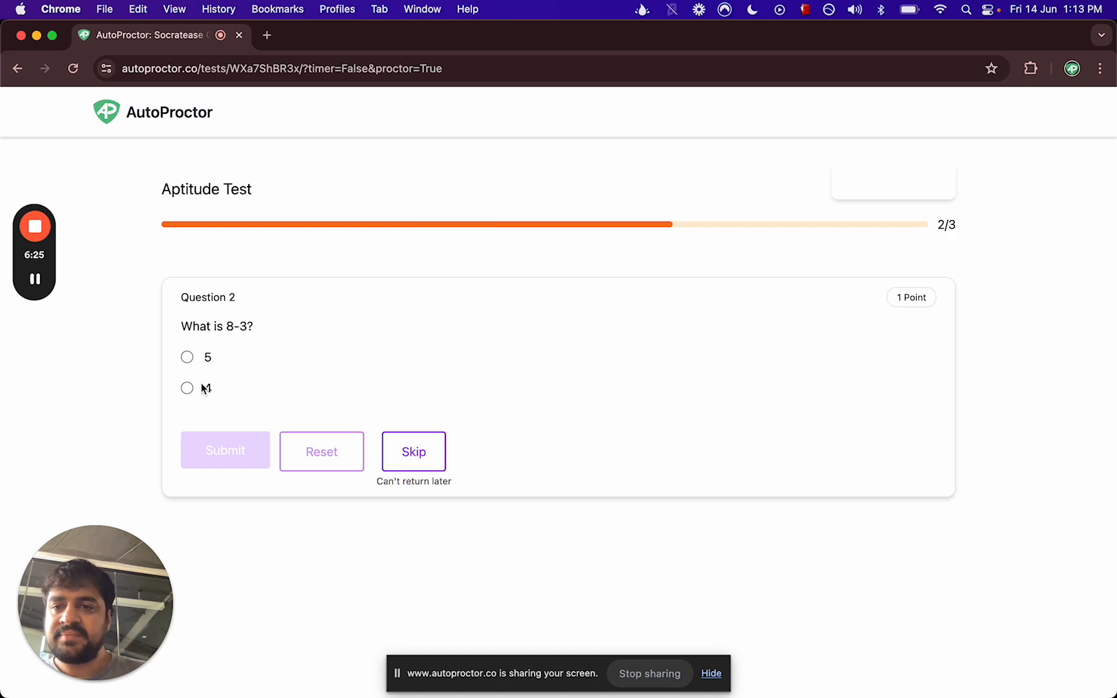
- Submit 5 as the answer to 8-3 and 32 as the answer to 8*8 to finish the test
left_click(186, 357)
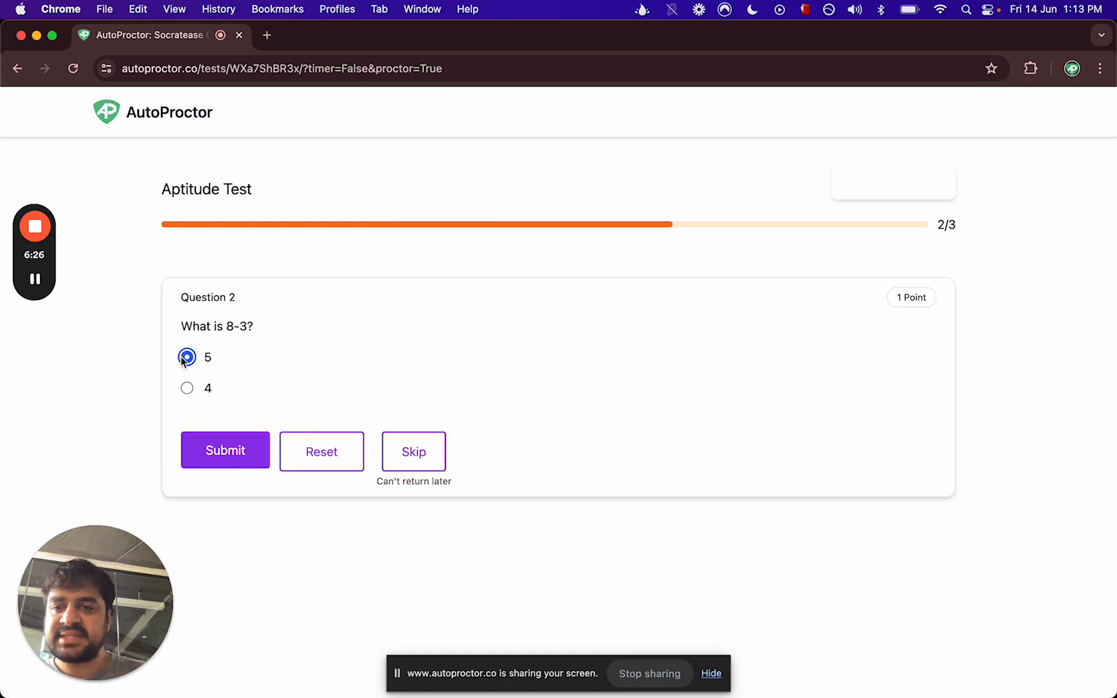
left_click(208, 456)
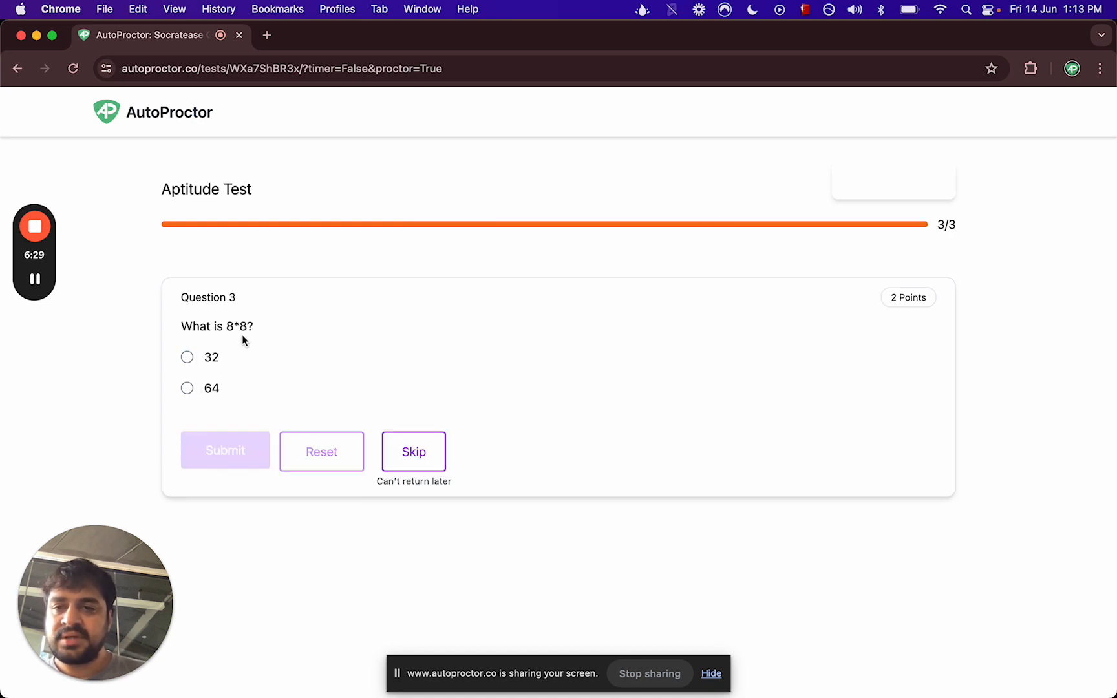
left_click(187, 359)
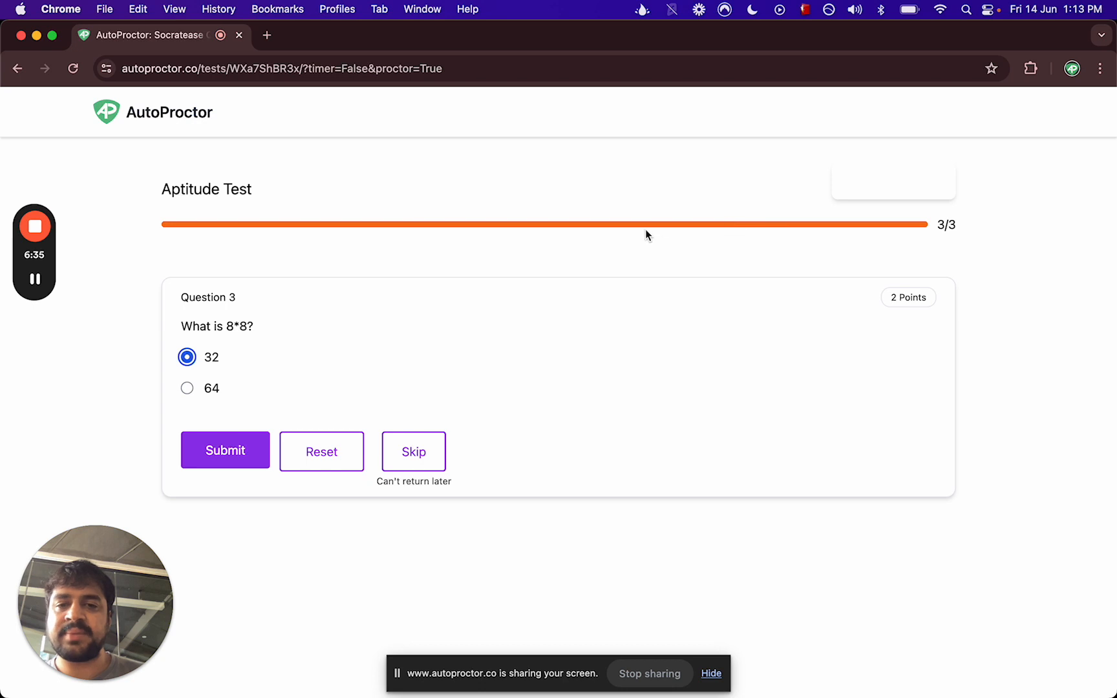
left_click(244, 450)
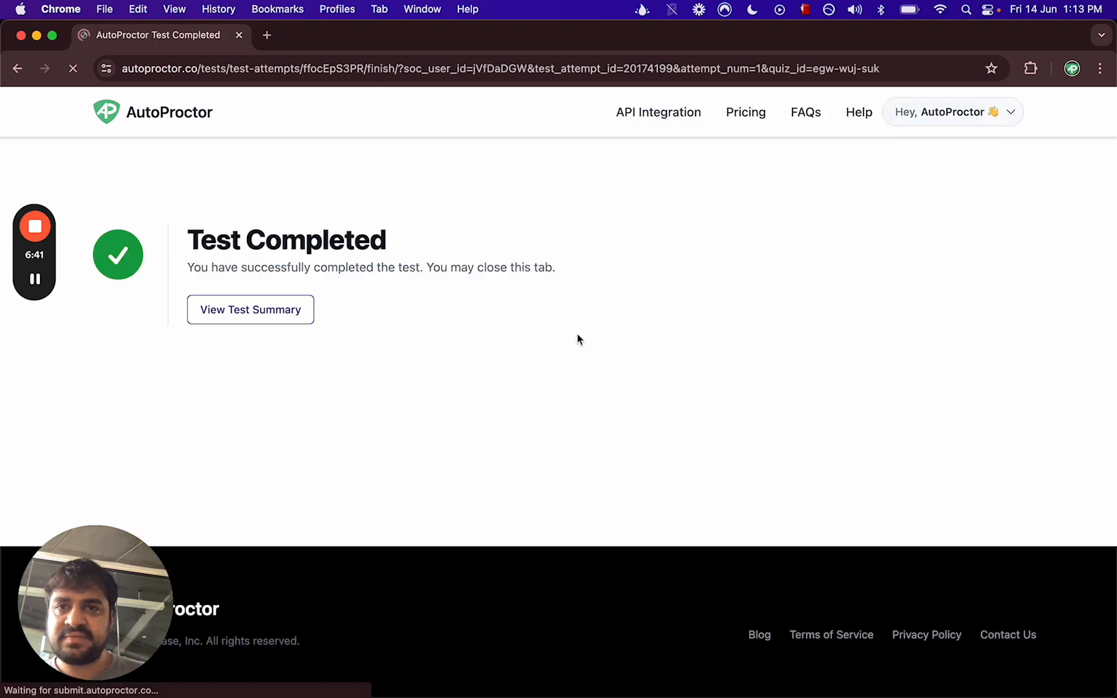
- Switch back to the test admin's Chrome window and open the Aptitude Test results from the home dashboard
key("ctrl+Left")
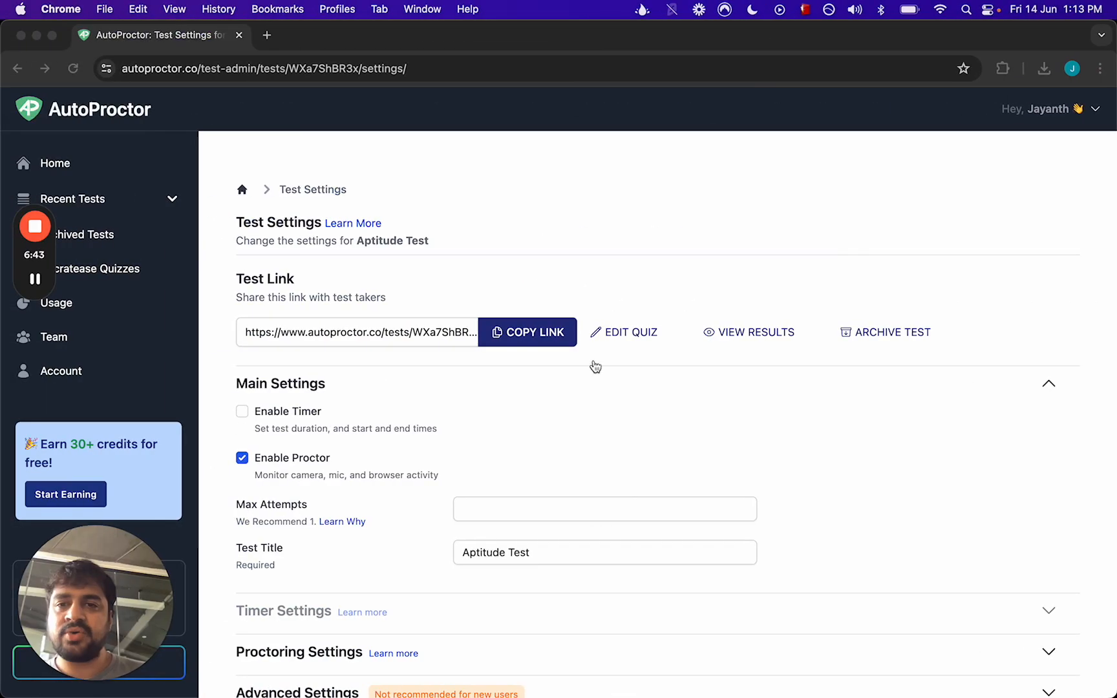
left_click(240, 188)
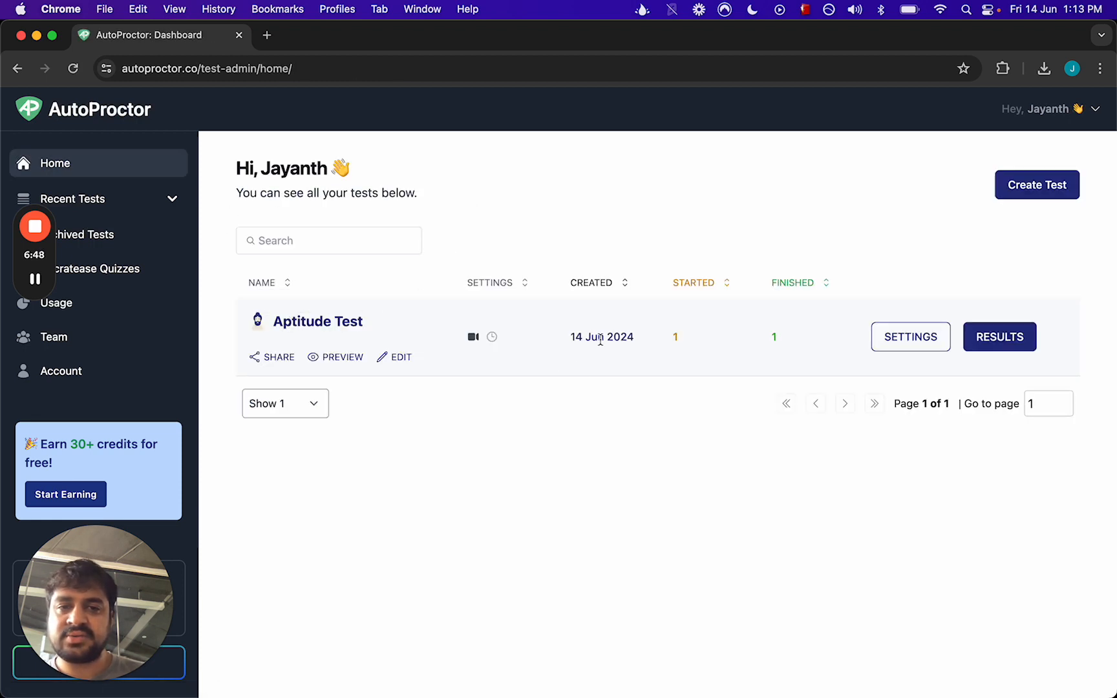
mouse_move(475, 347)
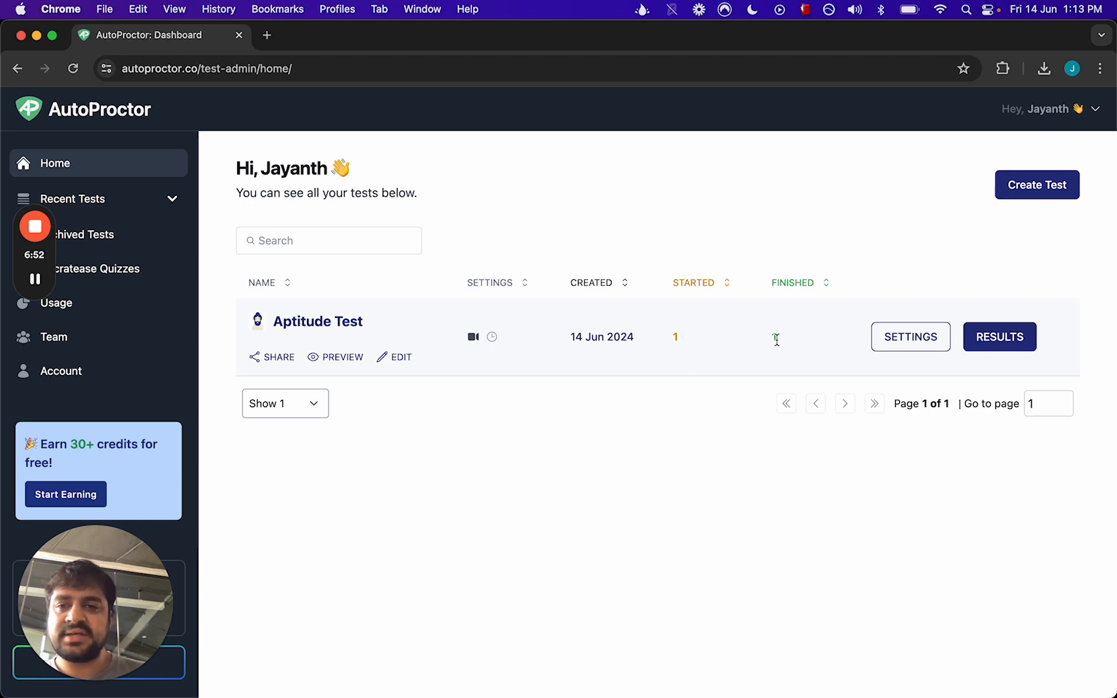
left_click(1020, 337)
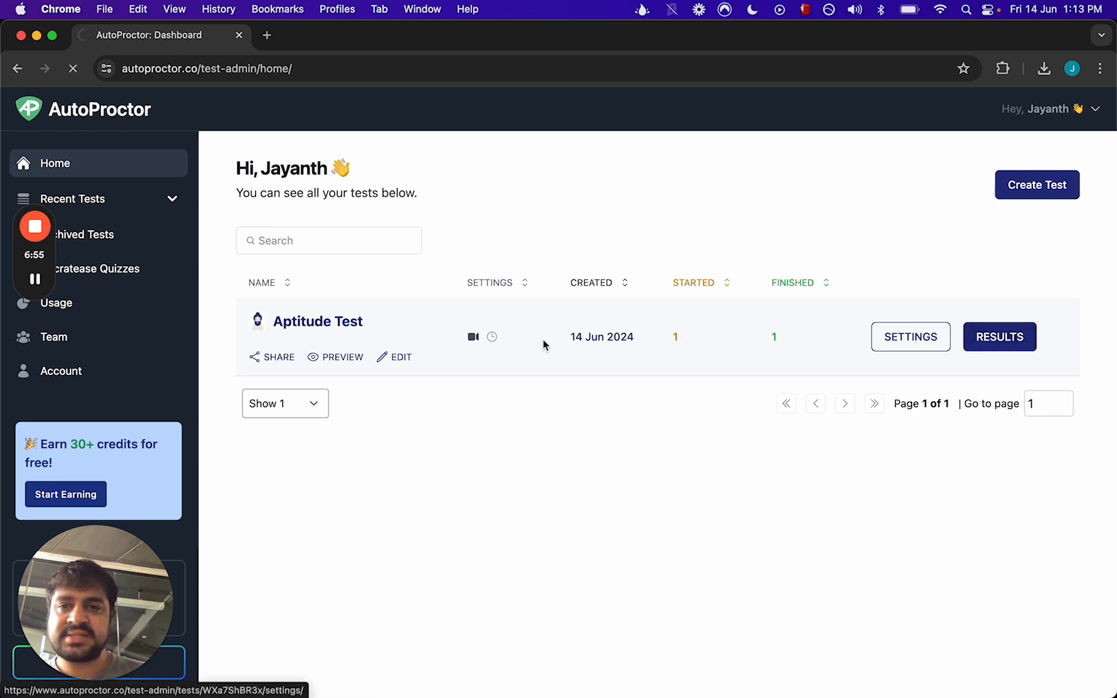
- Open the attempt's answers and its trust score report from the submission table, closing the report after checking the proctoring summary
scroll(542, 342, "down", 3)
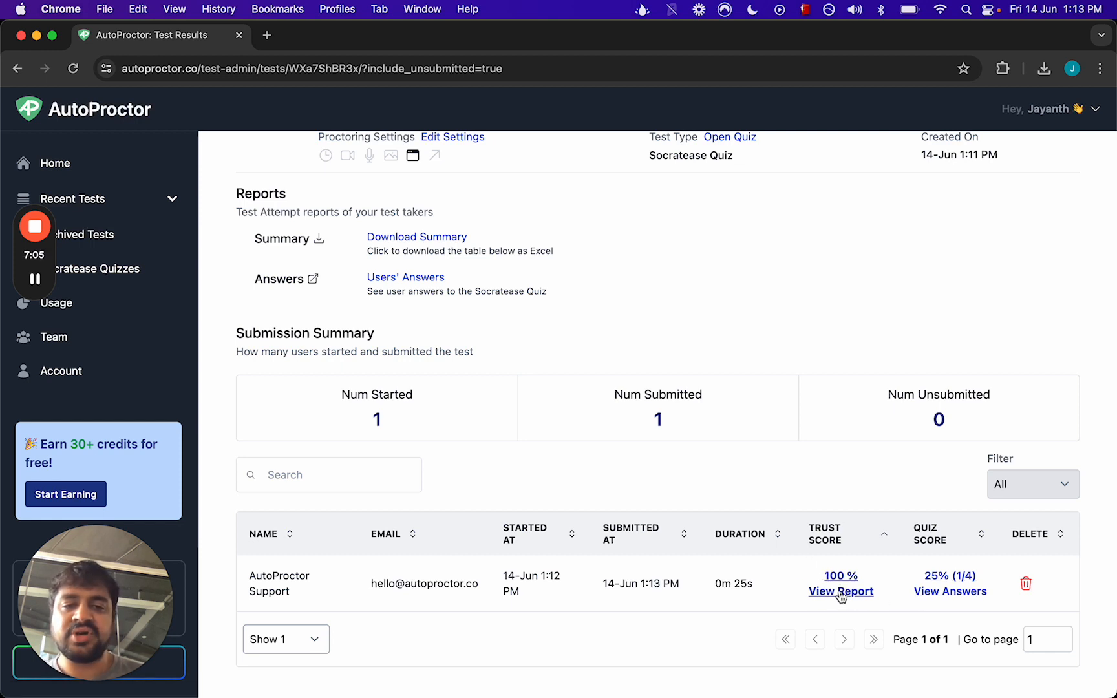
left_click(937, 591)
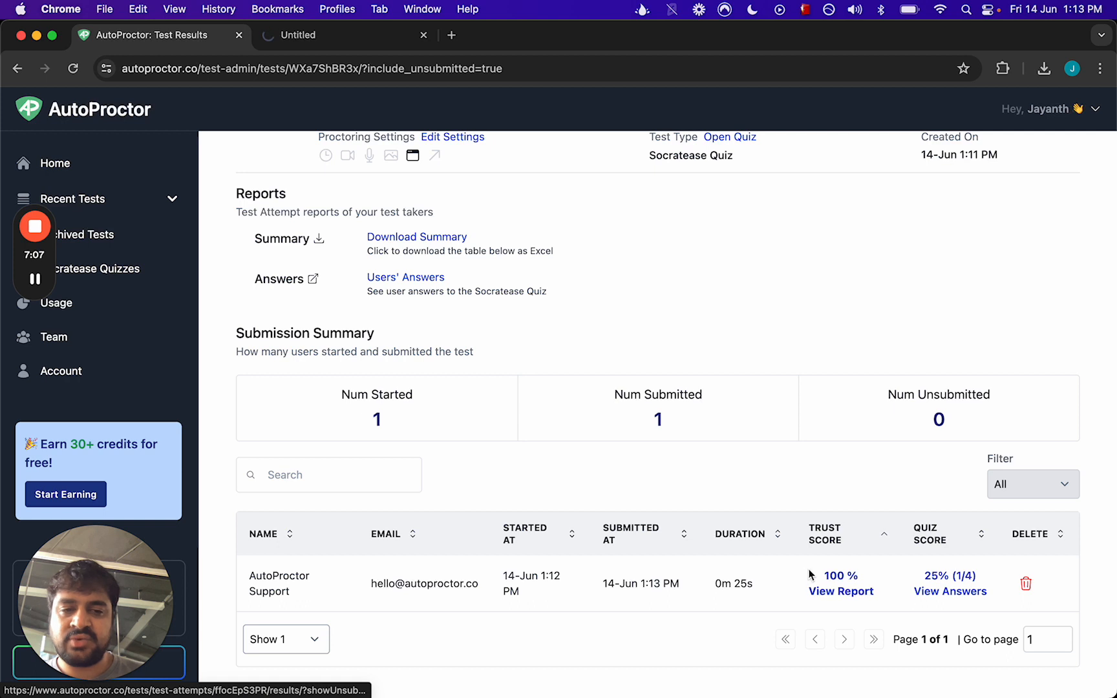
left_click(838, 591)
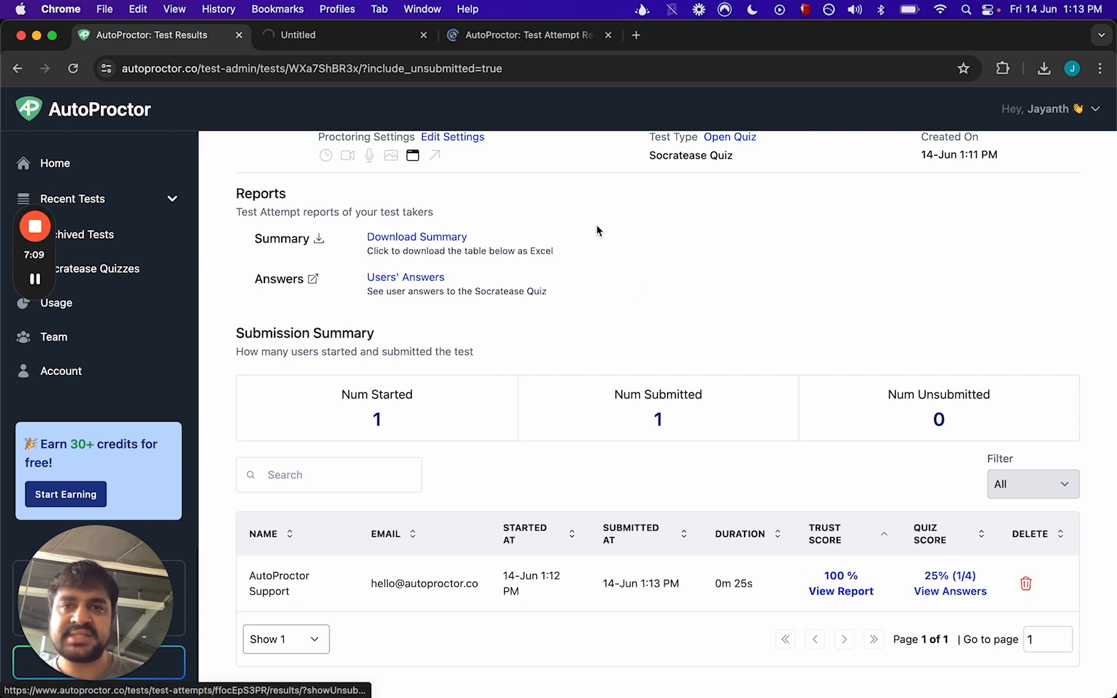
left_click(501, 36)
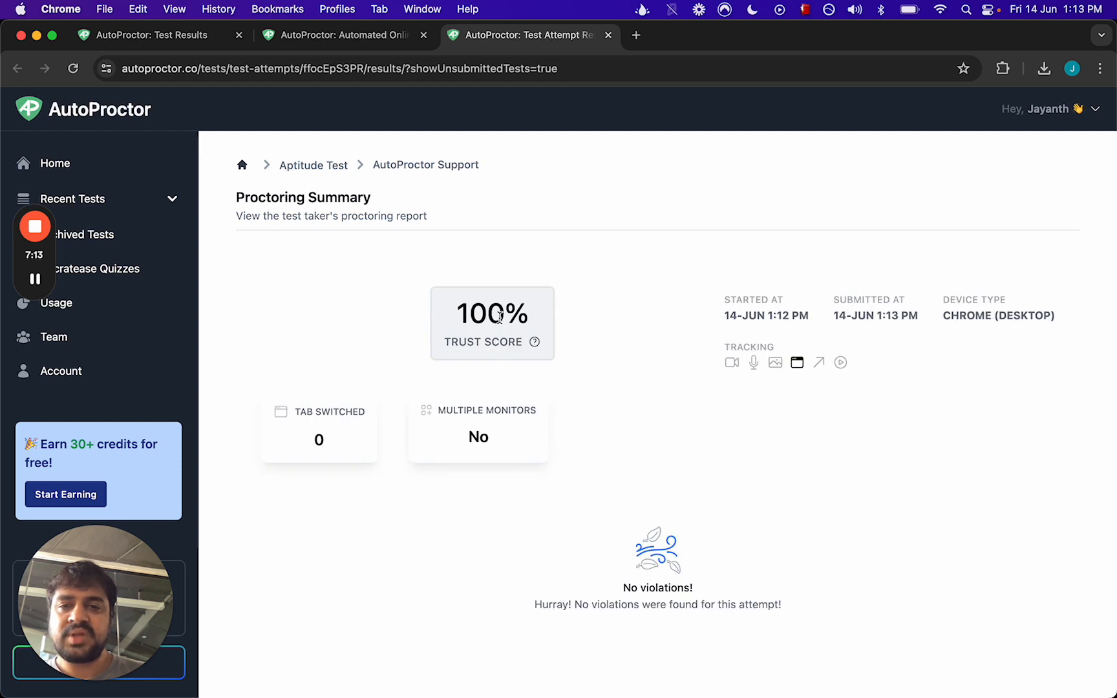
left_click(607, 34)
- Examine the test taker's answer and the points awarded for each question in the Aptitude Test user-wise analytics
scroll(436, 482, "down", 1)
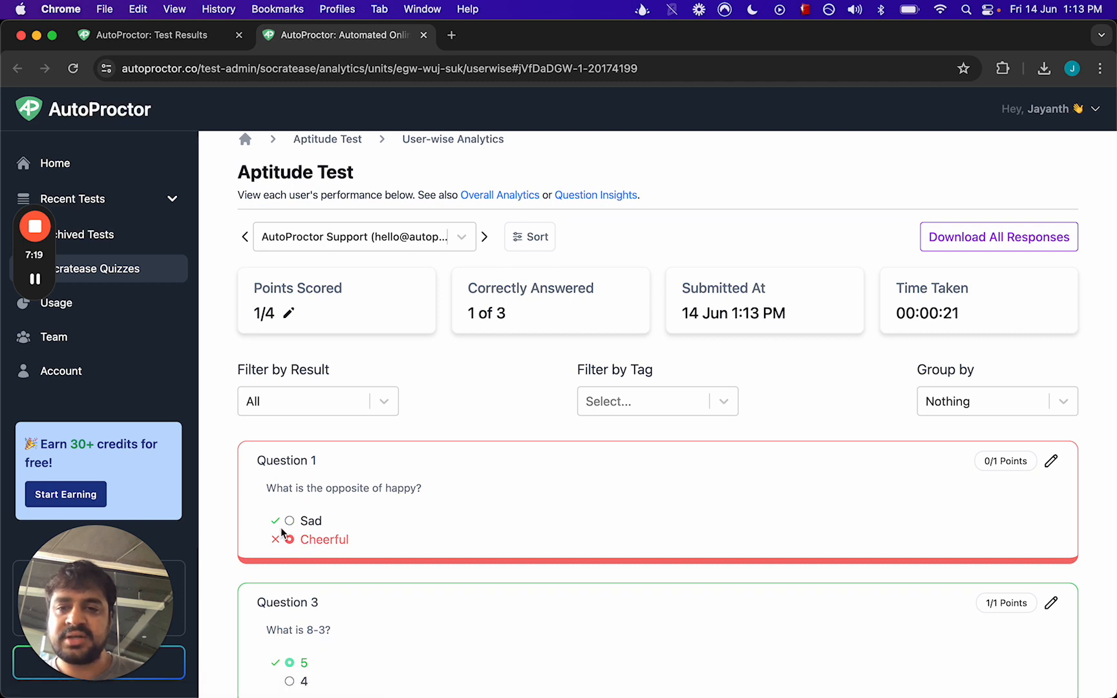
scroll(284, 529, "down", 2)
scroll(298, 540, "down", 1)
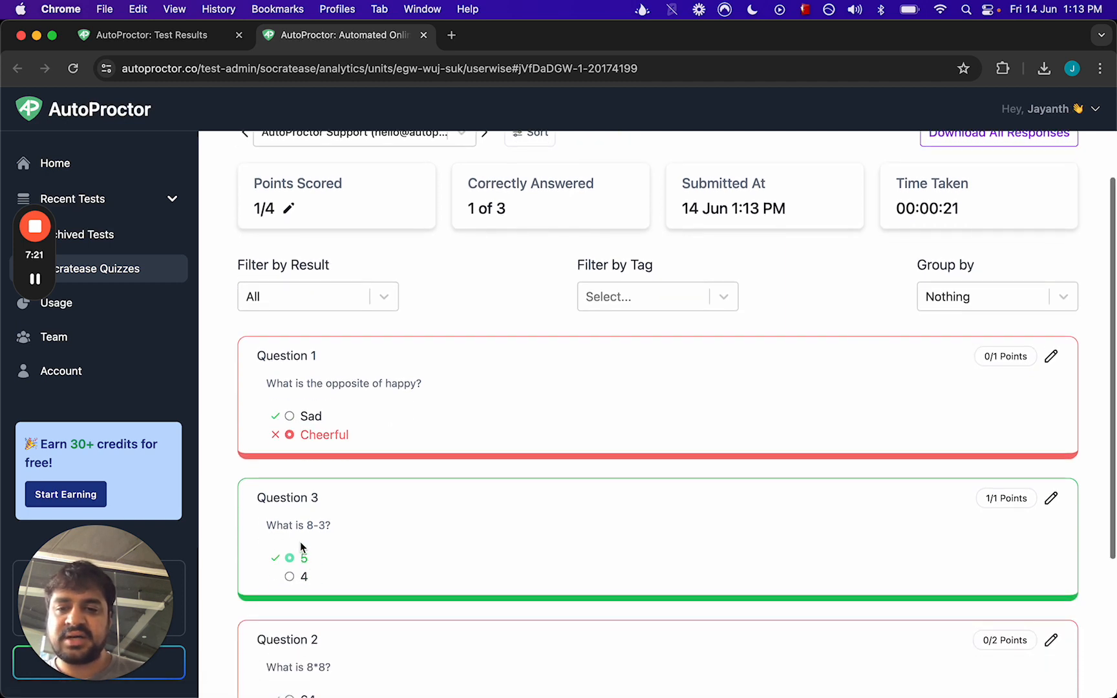
scroll(370, 593, "down", 2)
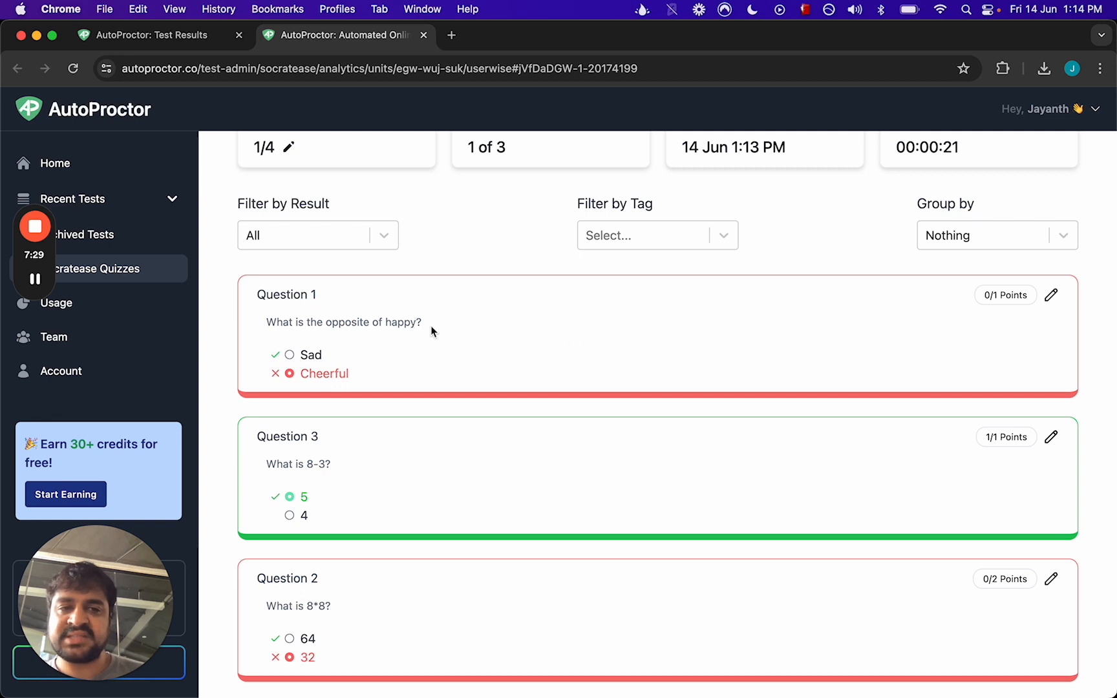
scroll(776, 346, "down", 2)
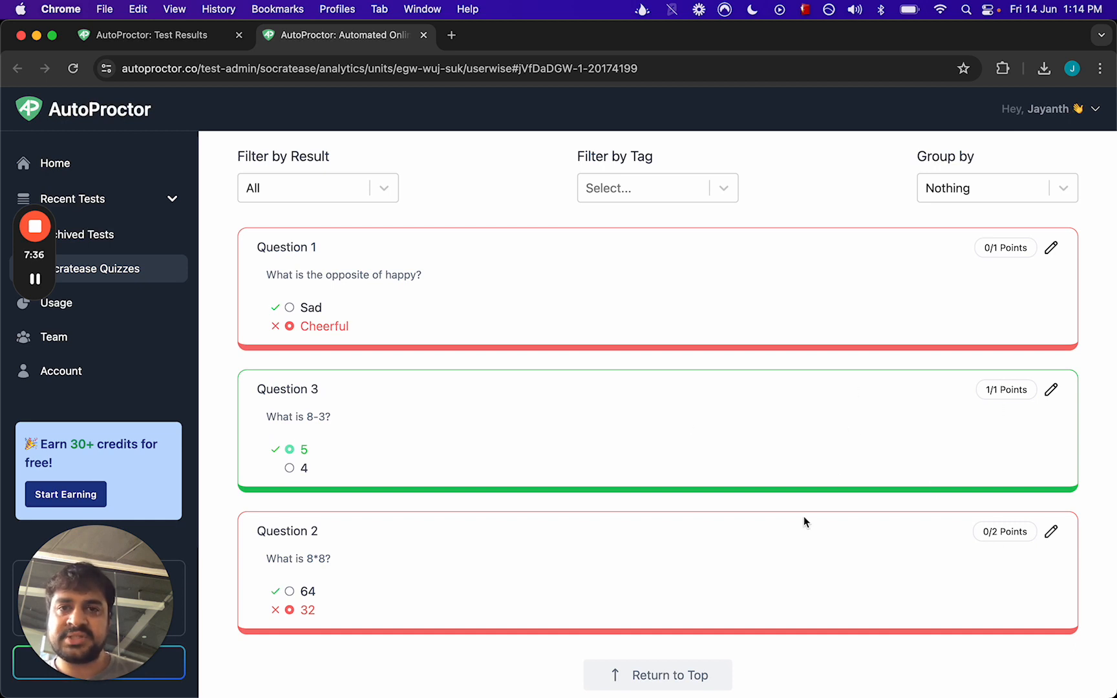
scroll(790, 494, "up", 1)
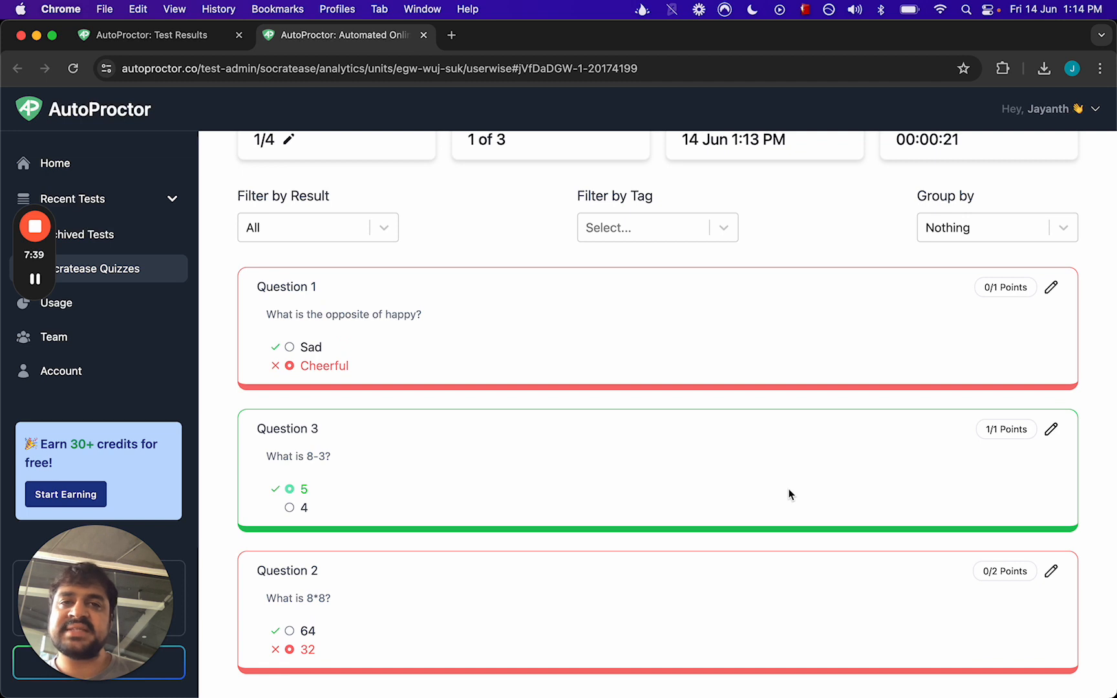
scroll(790, 494, "up", 1)
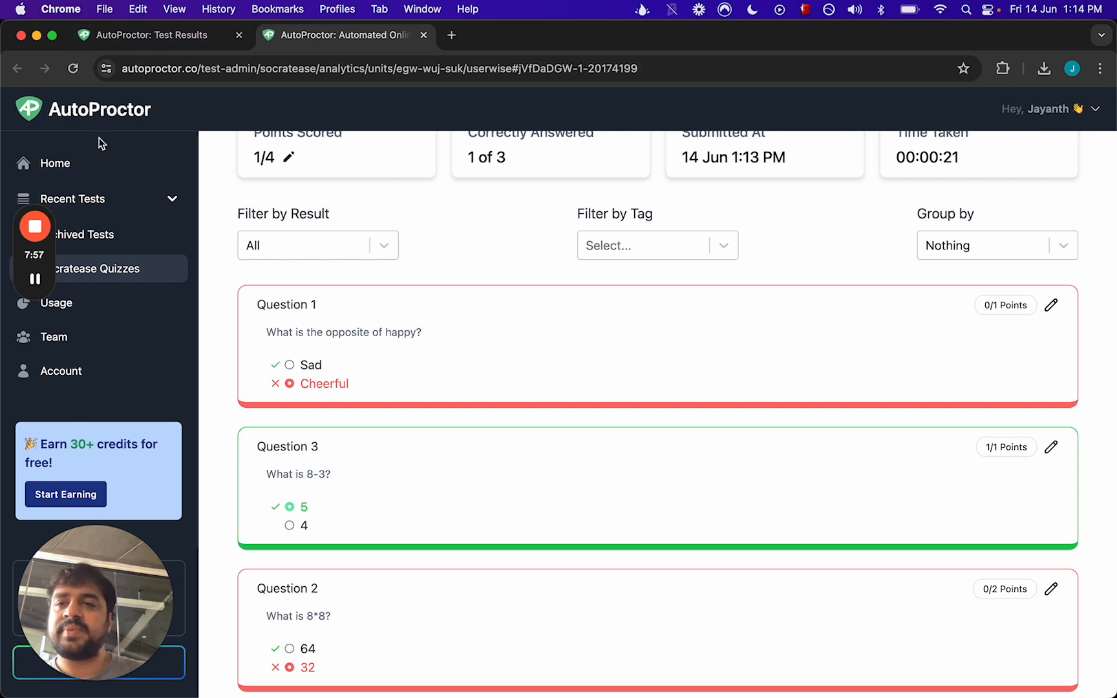
- Open the Socratease Quizzes overview and look through the Question Bank and QB Quiz lists
left_click(96, 276)
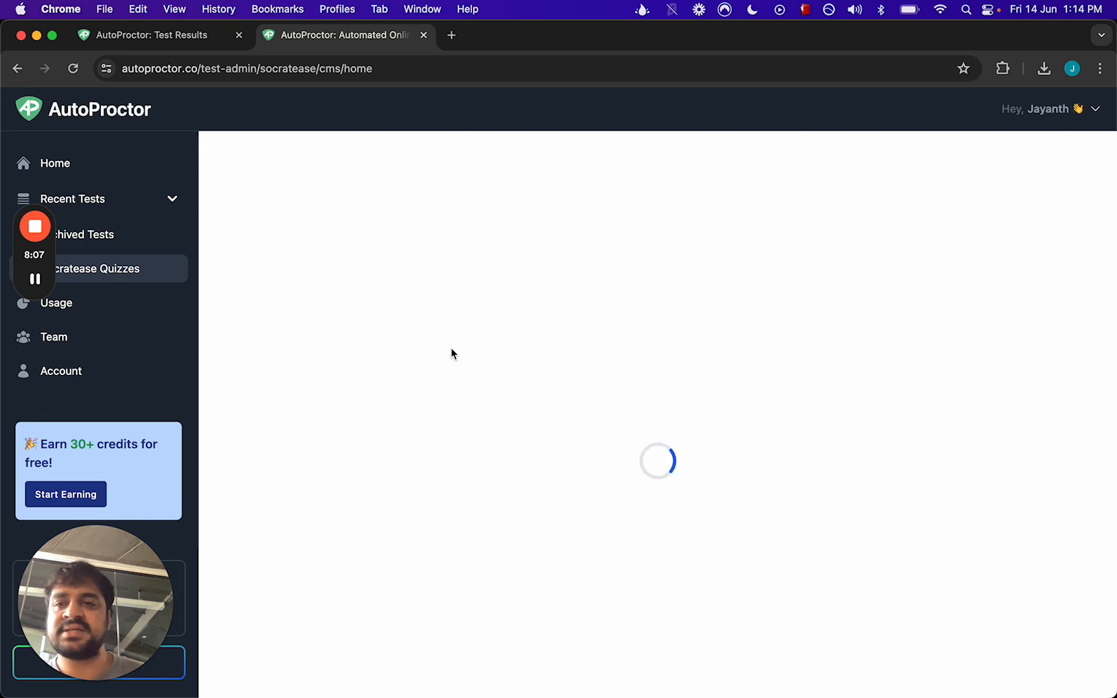
left_click(383, 281)
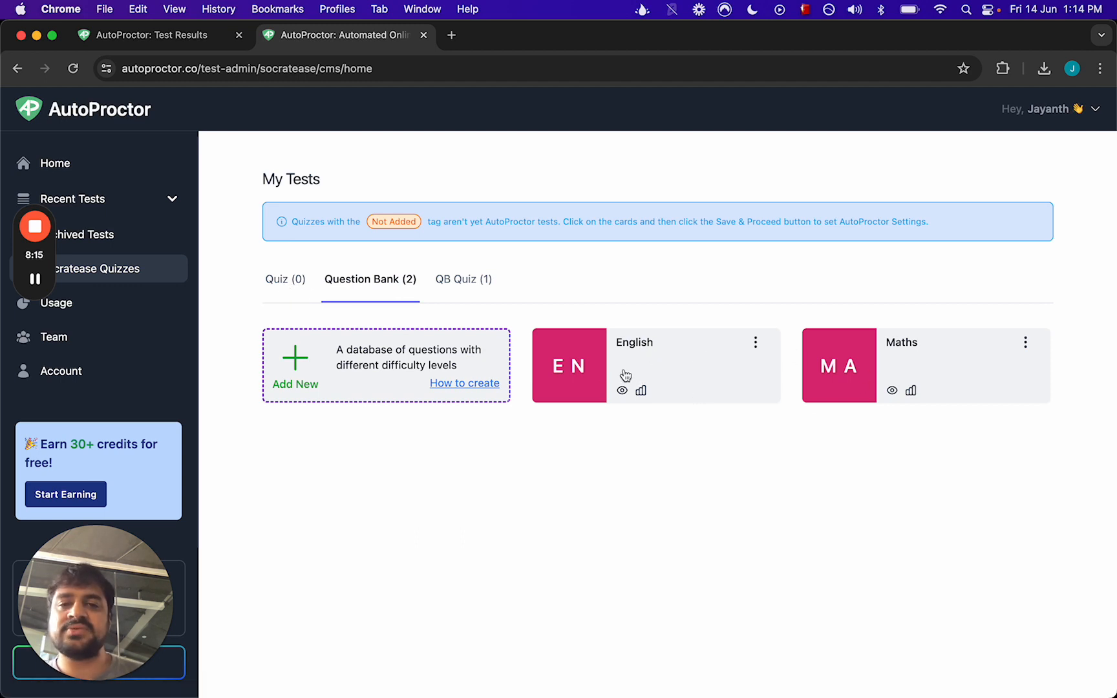
left_click(476, 281)
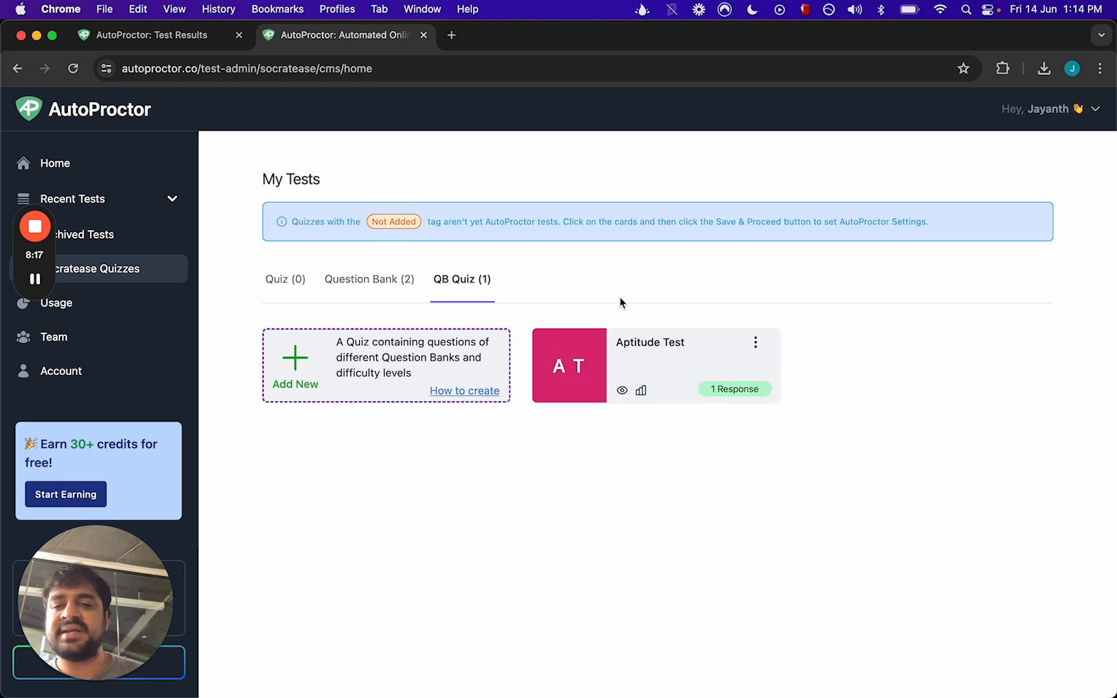